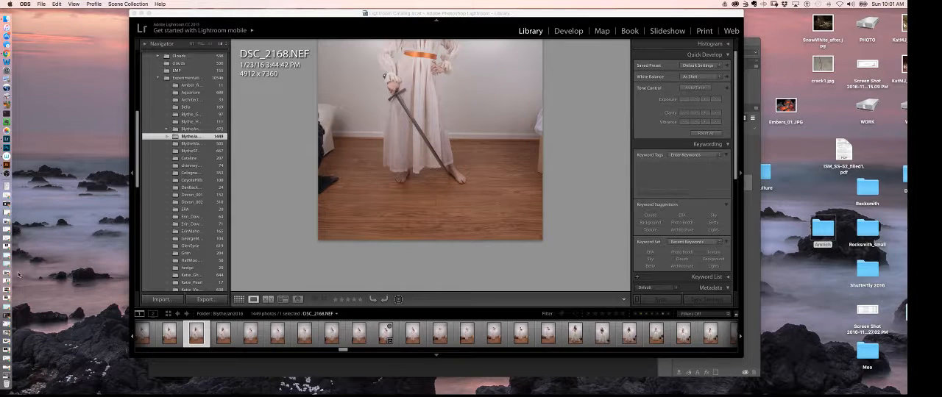
left_click(12, 174)
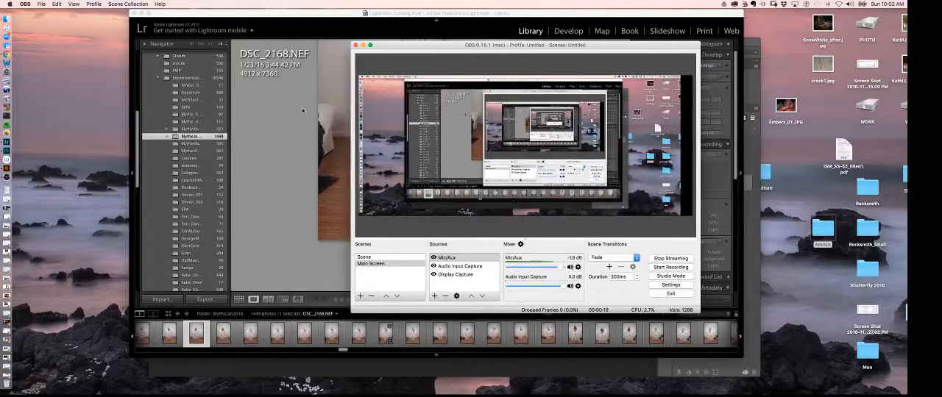
left_click(362, 44)
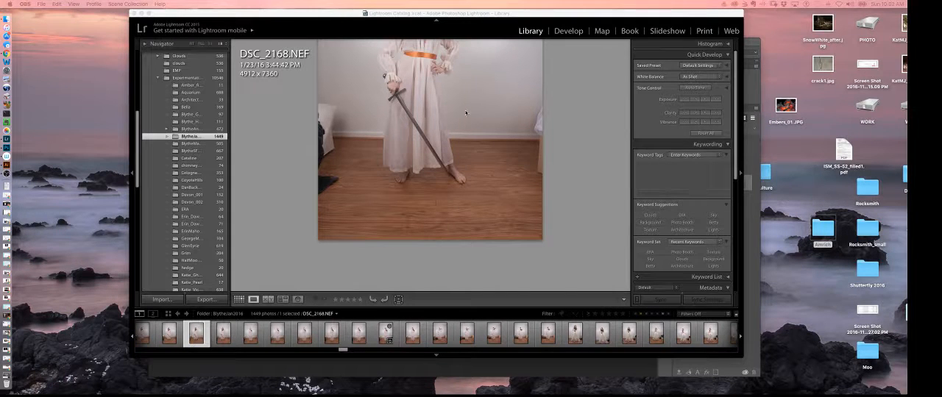
Review the cream-dress portraits in the BlytheJan2016 folder, from the sword pose DSC_2168 through the blindfolded poses.
left_click(345, 352)
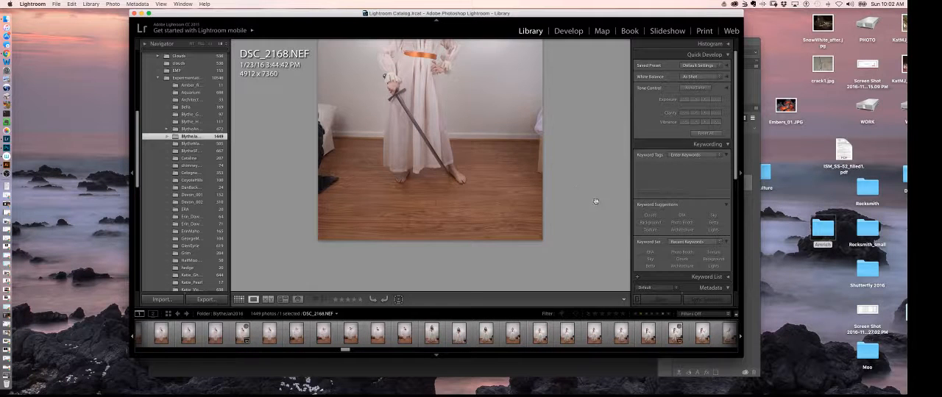
left_click_drag(573, 197, 566, 263)
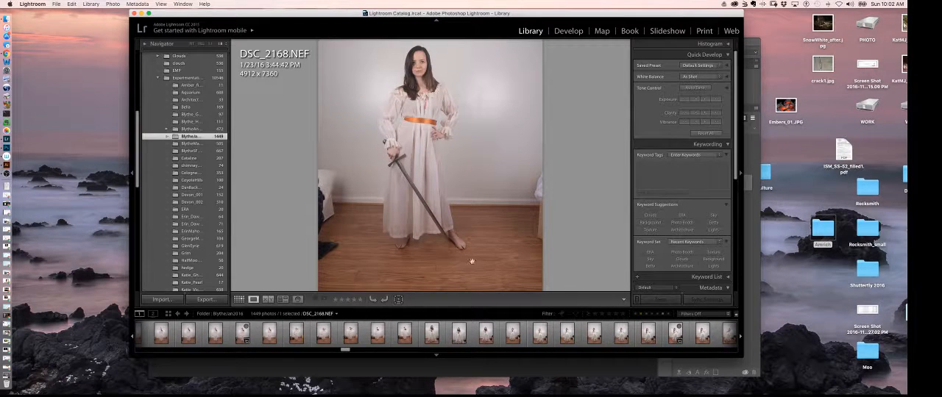
left_click(249, 337)
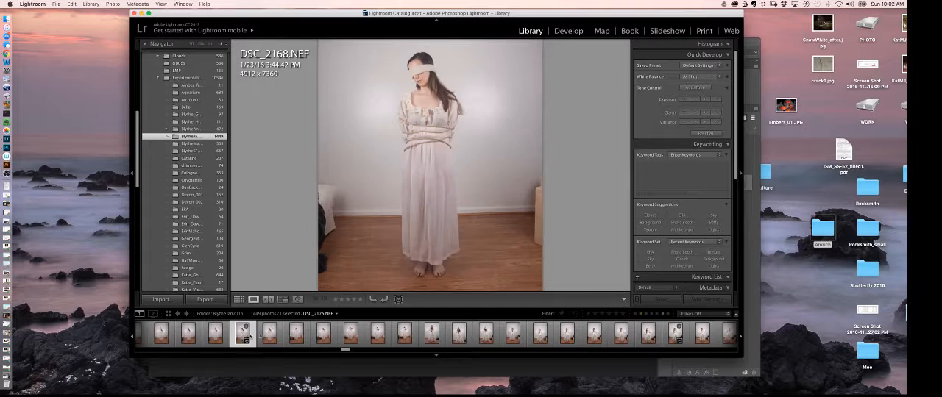
left_click(303, 335)
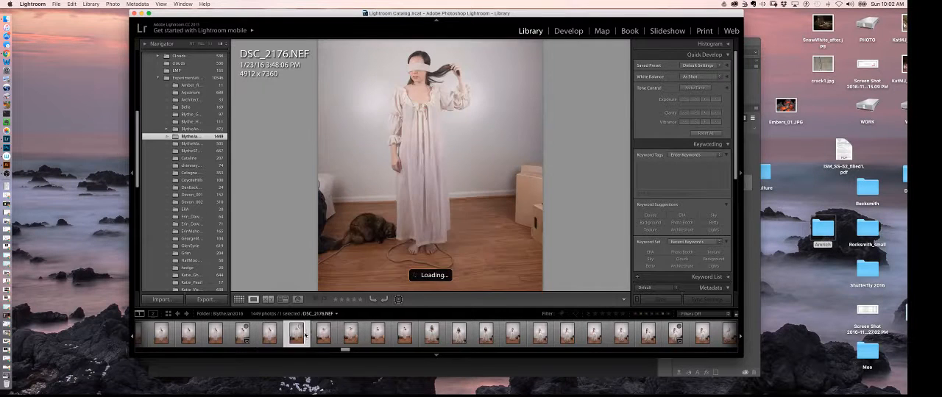
left_click(324, 335)
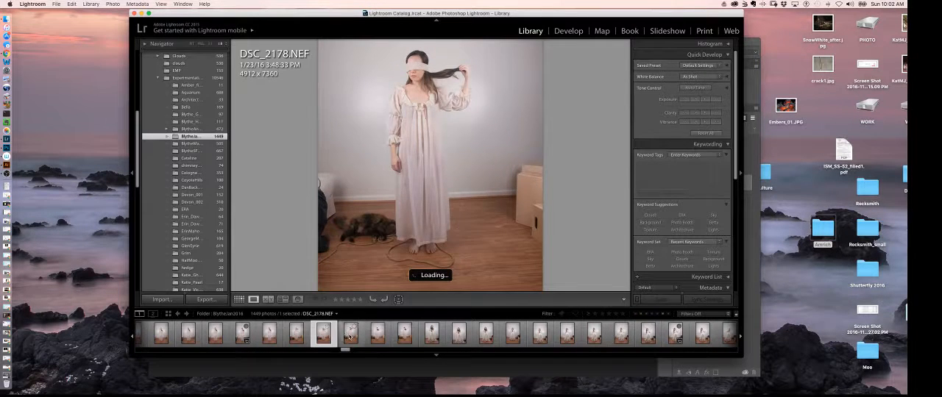
key("Right")
key("Right")
left_click(392, 336)
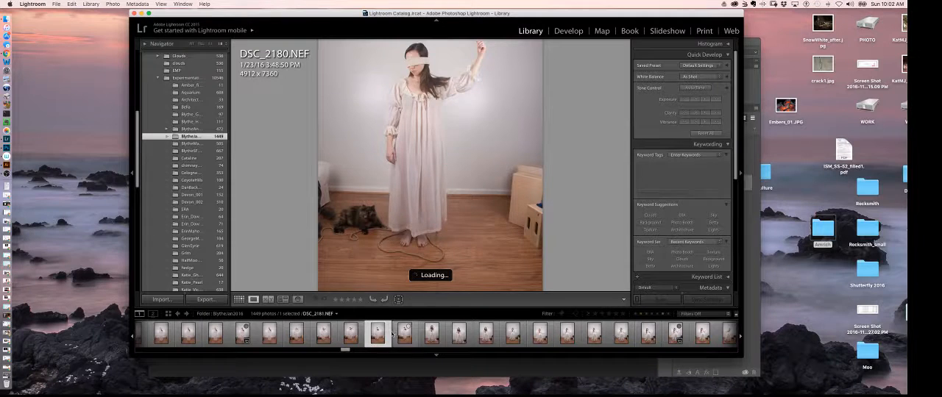
left_click(406, 336)
left_click(434, 336)
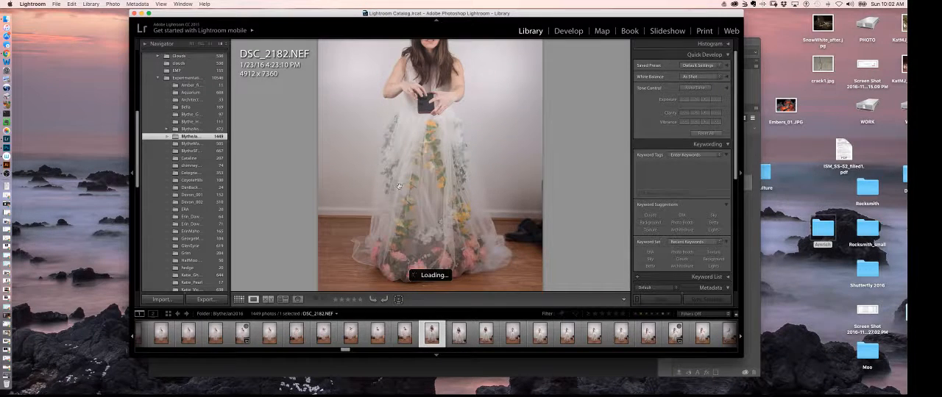
Examine the white floral gown photos one by one, from DSC_2182 to DSC_2215, comparing the poses.
key("Right")
key("Right")
key("Right")
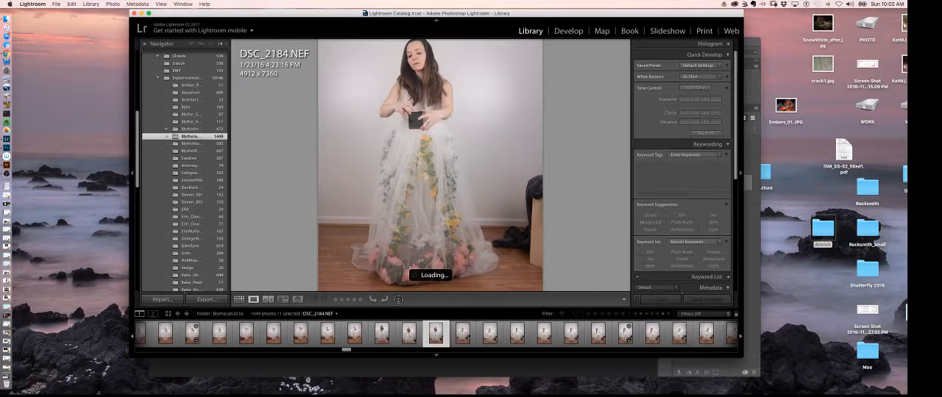
key("Right")
key("Right")
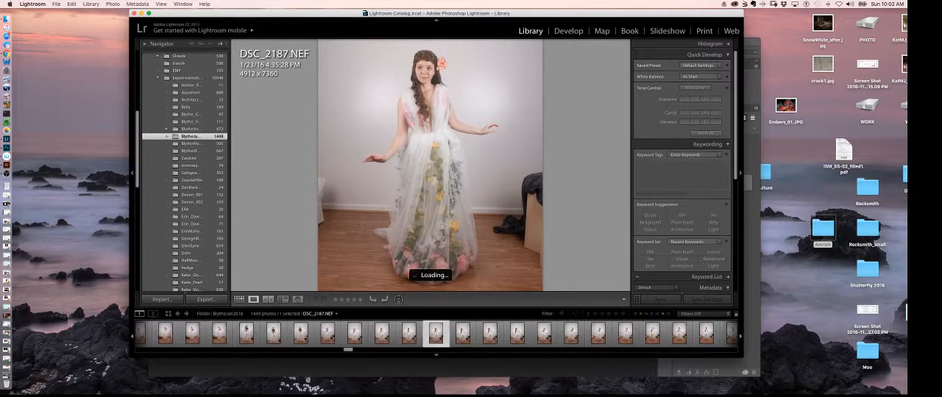
key("Right")
key("Right")
key("Right")
key("Right")
key("Right")
key("Right")
key("Right")
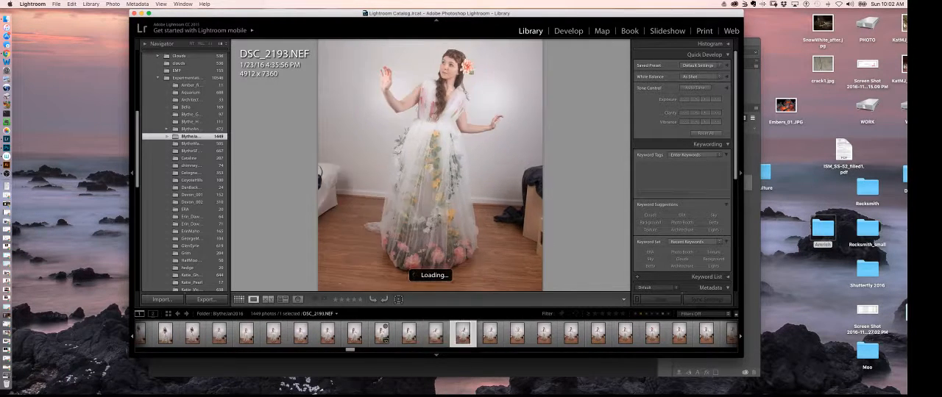
key("Right")
key("Right")
key("Right")
key("Right")
key("Right")
key("Right")
key("Right")
key("Right")
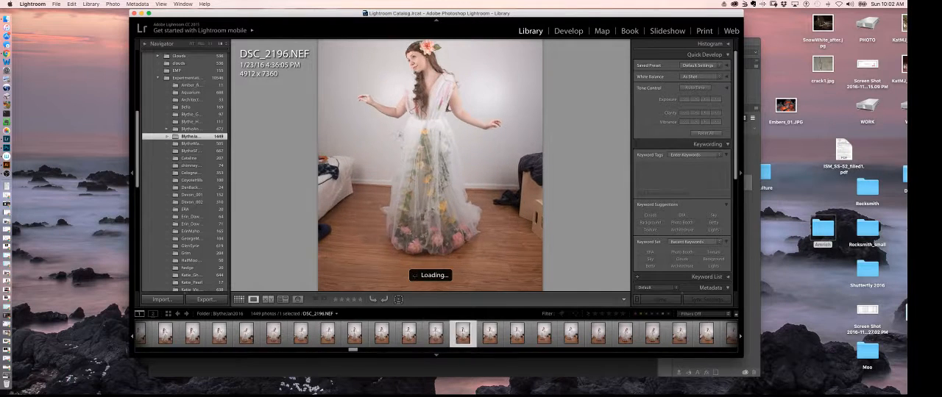
key("Right")
key("Right")
key("Right")
key("Right")
key("Right")
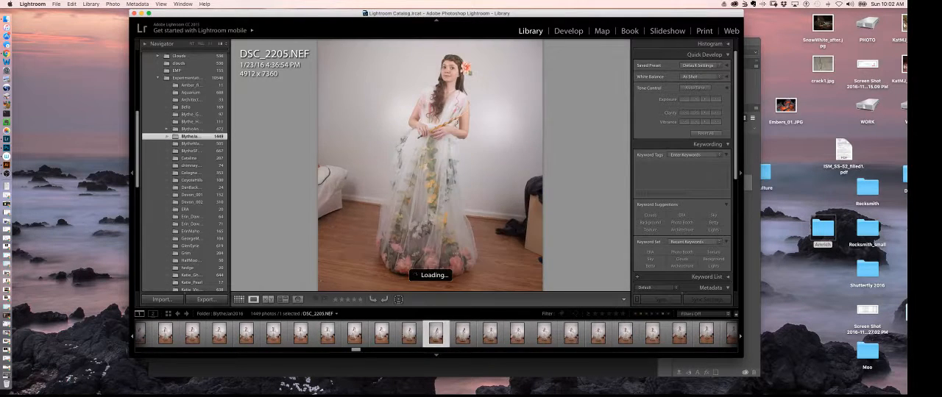
key("Right")
key("Right")
key("Right")
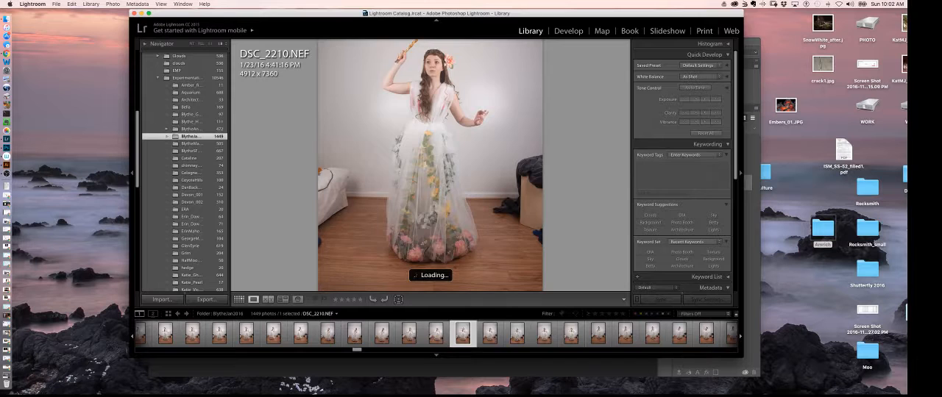
key("Right")
key("Right")
key("Right")
key("Right")
key("Right")
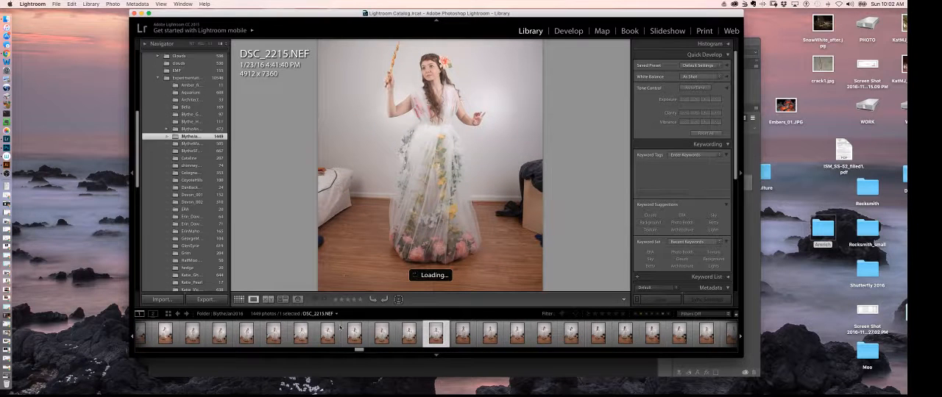
Find the blue-green dress dancing shots and open DSC_2285.NEF for editing in Adobe Photoshop CC 2015.5.
left_click_drag(359, 351, 384, 350)
left_click(426, 335)
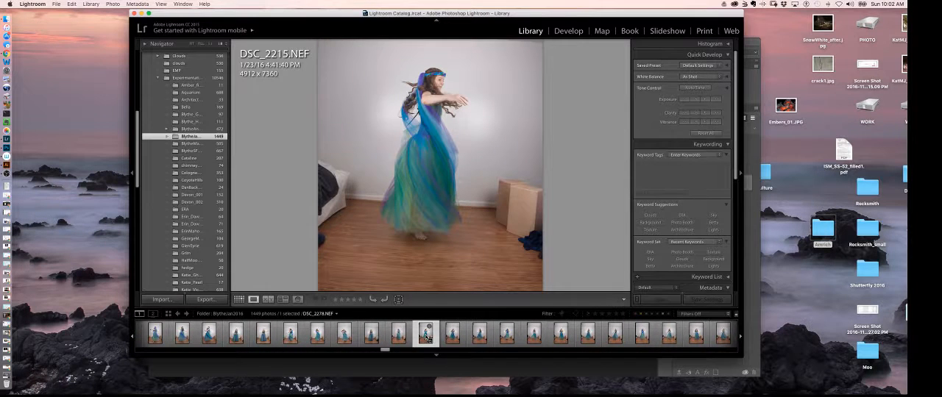
left_click(353, 340)
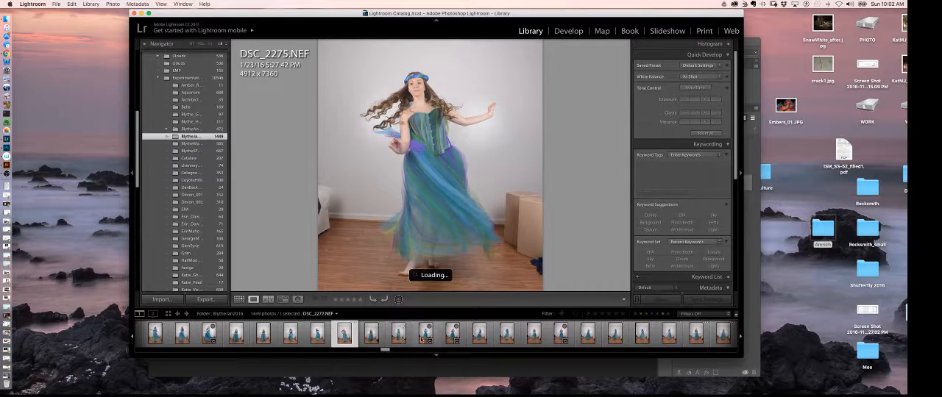
left_click_drag(383, 353, 387, 353)
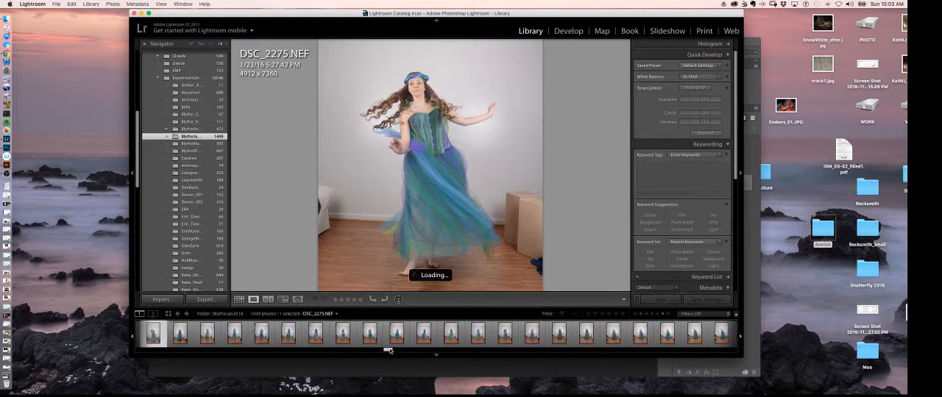
left_click(401, 340)
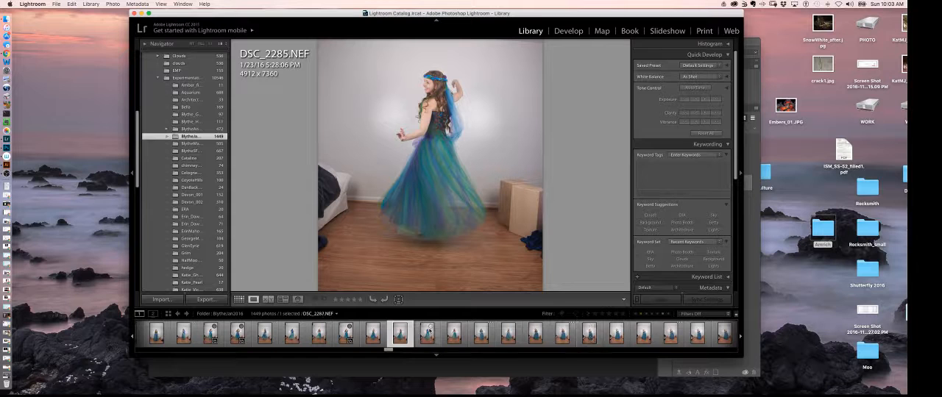
right_click(405, 337)
mouse_move(477, 228)
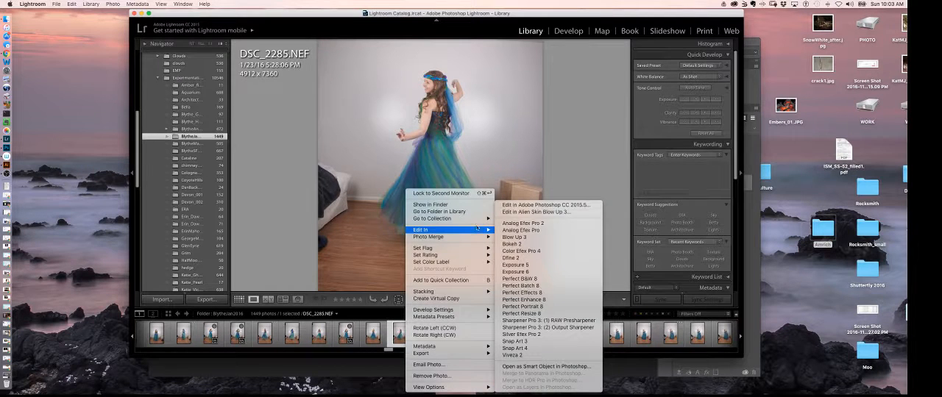
left_click(541, 199)
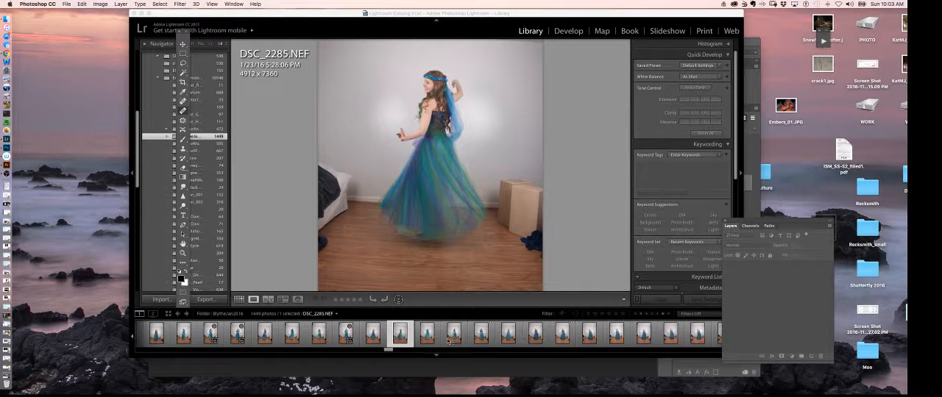
Compare the spinning shots just before DSC_2285, going back to DSC_2278 and returning to DSC_2285.
left_click(297, 338)
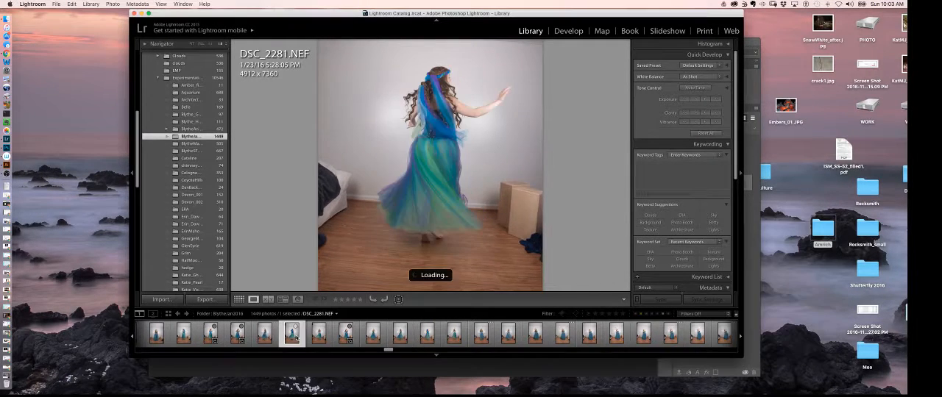
left_click(266, 336)
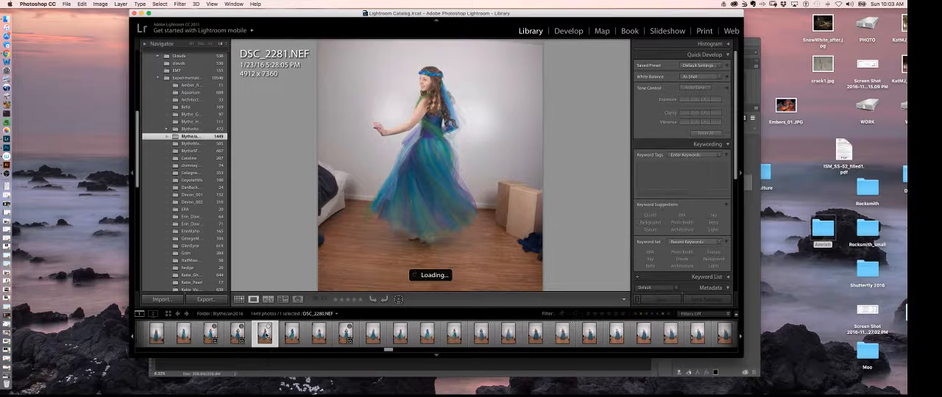
left_click(241, 338)
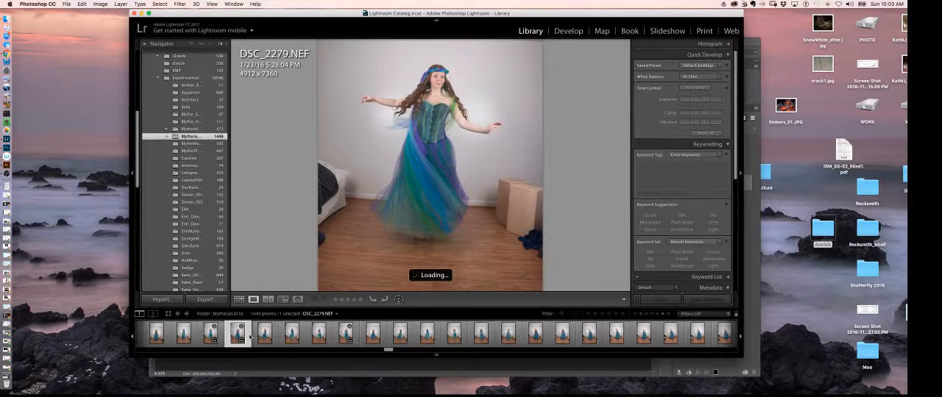
left_click(212, 338)
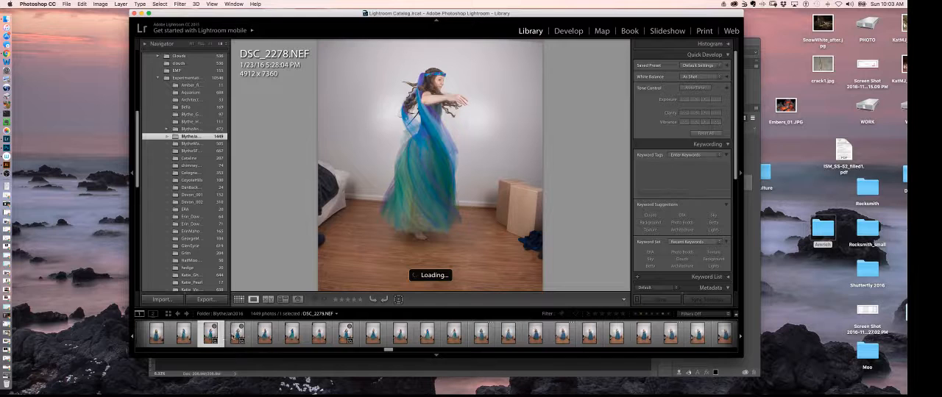
left_click(344, 333)
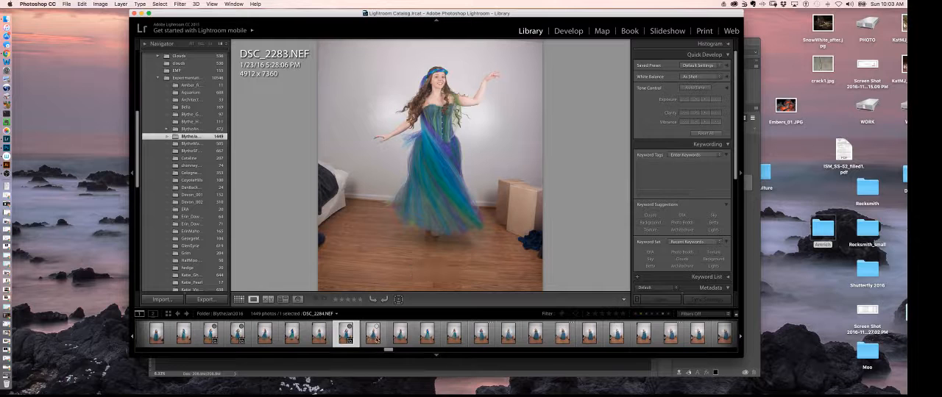
left_click(373, 336)
left_click(399, 335)
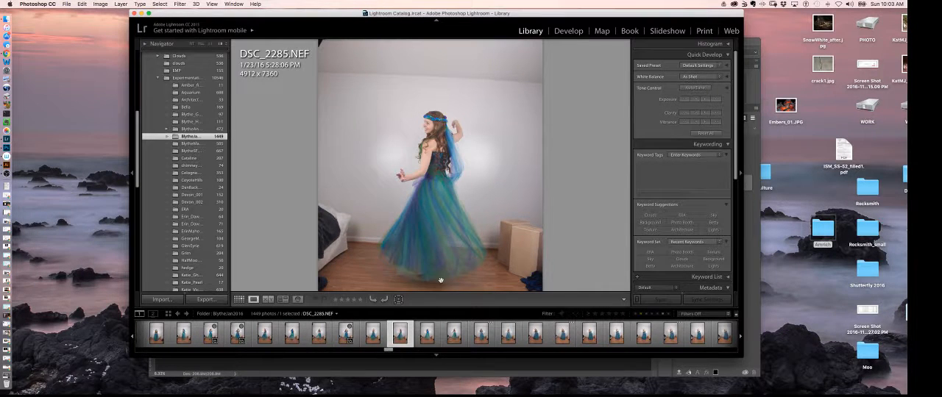
Look through the blue-green dress photos that follow DSC_2285, from DSC_2286 to DSC_2302.
key("Right")
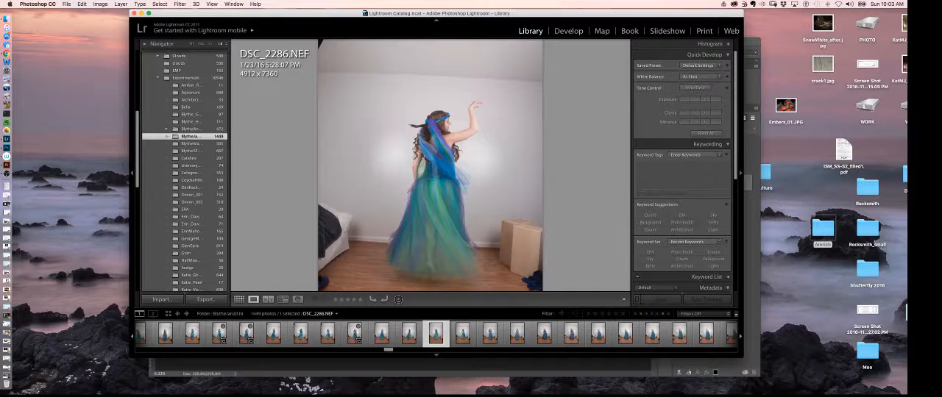
key("Right")
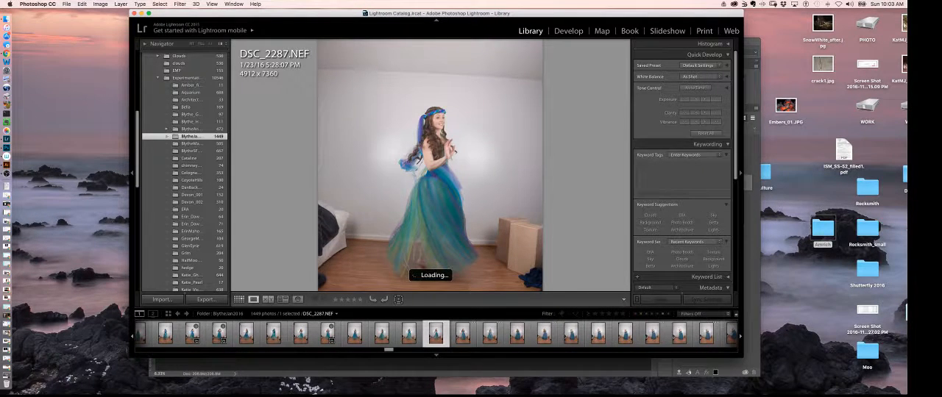
key("Right")
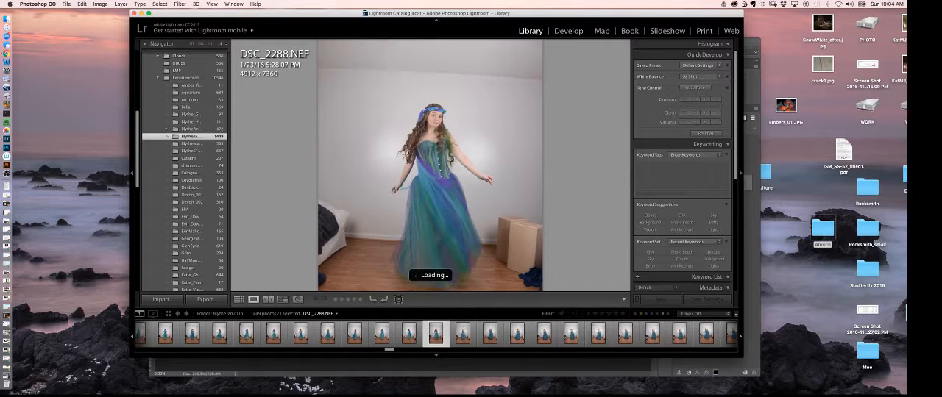
key("Right")
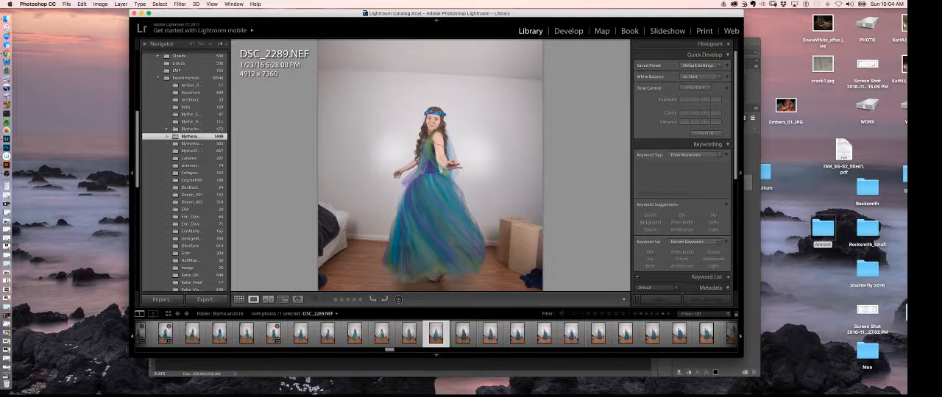
key("Right")
key("Right")
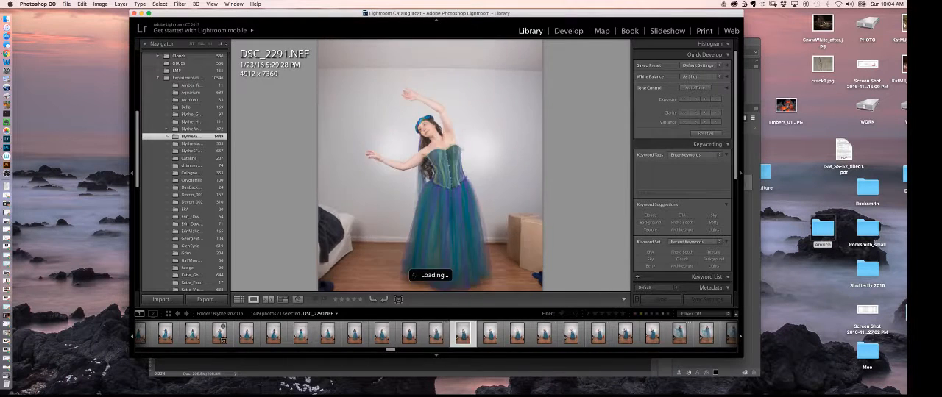
key("Right")
key("Right")
key("Right")
key("Right")
key("Right")
key("Right")
key("Right")
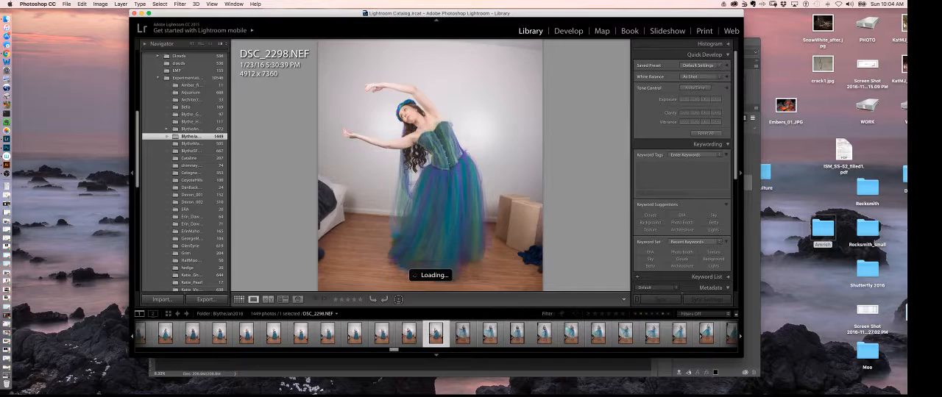
Look through the remaining blue-green dress photos from DSC_2302 onward, ending on DSC_2325.
key("Right")
key("Right")
key("Right")
key("Right")
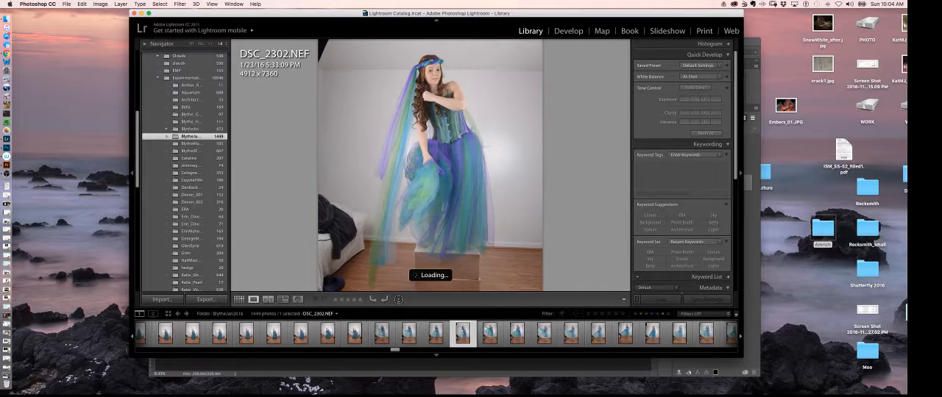
key("Right")
key("Right")
key("Right")
key("Right")
key("Right")
key("Right")
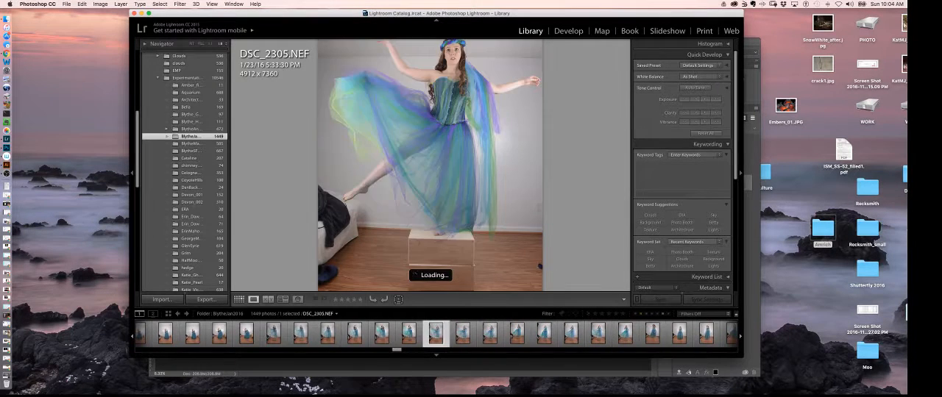
key("Right")
key("Right")
key("Right")
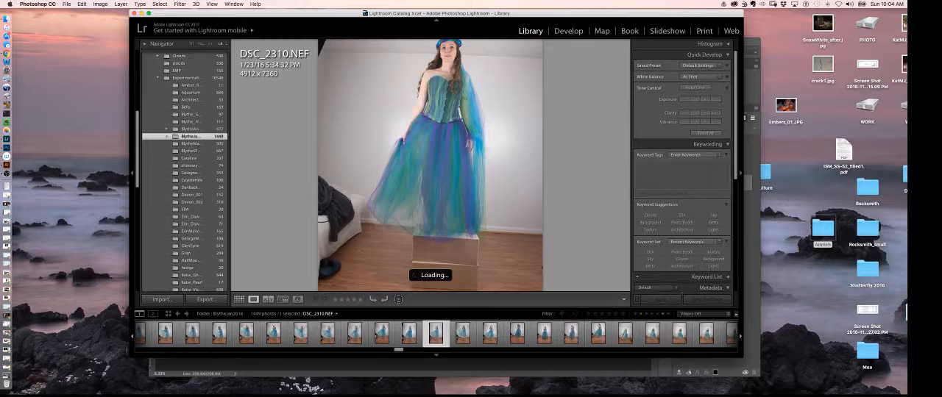
key("Right")
key("Right")
key("Right")
key("Right")
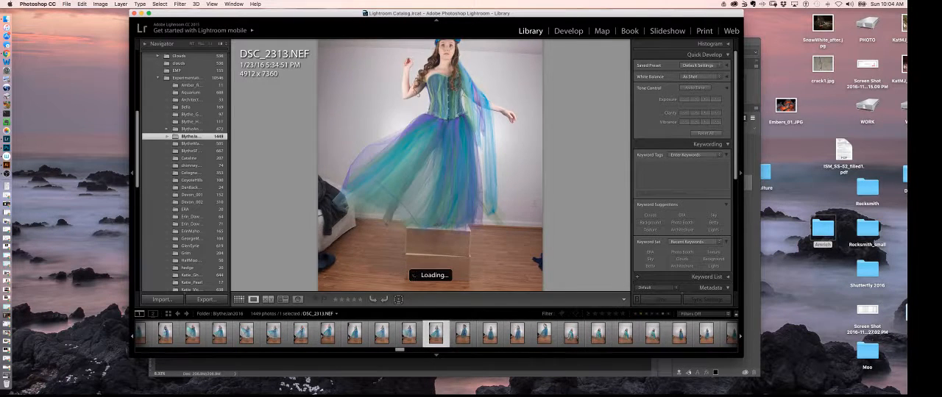
key("Right")
key("Right")
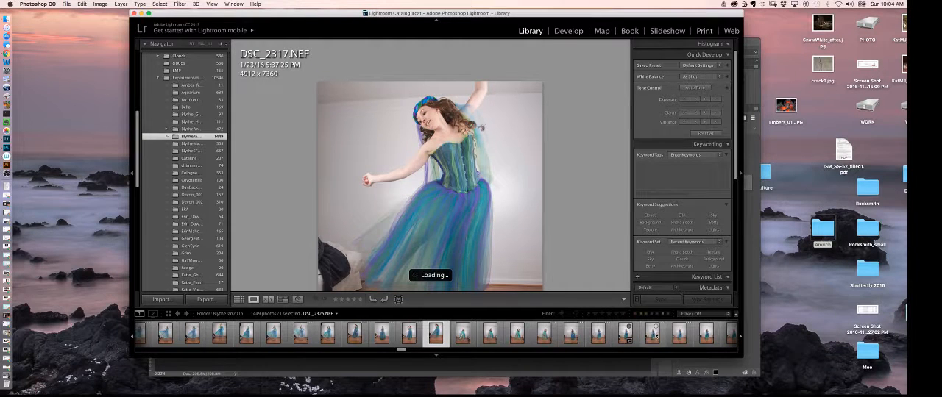
left_click(654, 335)
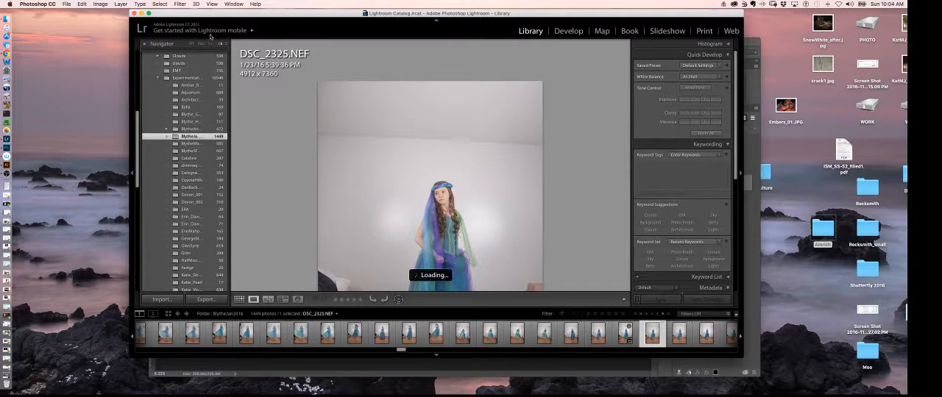
Check the dancer image open in Photoshop, then return to Lightroom and open the rochester2016 photo folder.
left_click(142, 14)
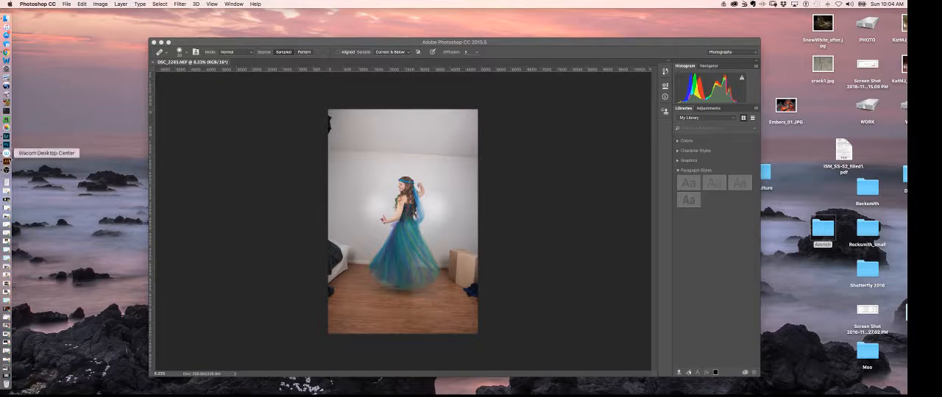
left_click(6, 136)
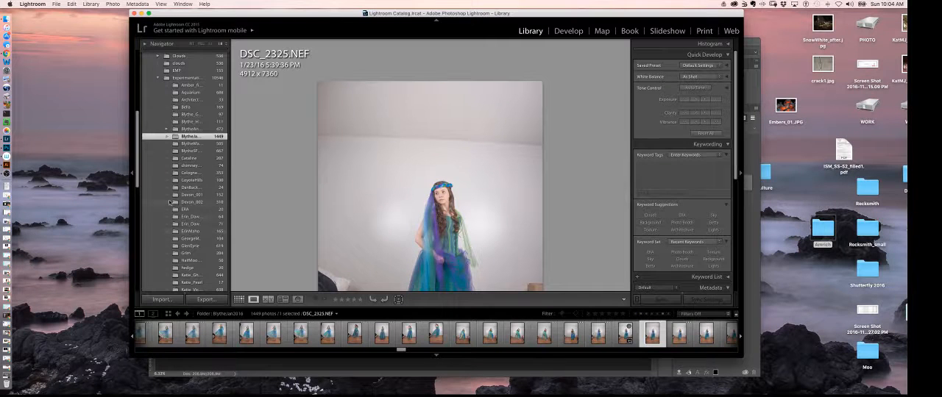
left_click_drag(138, 162, 152, 237)
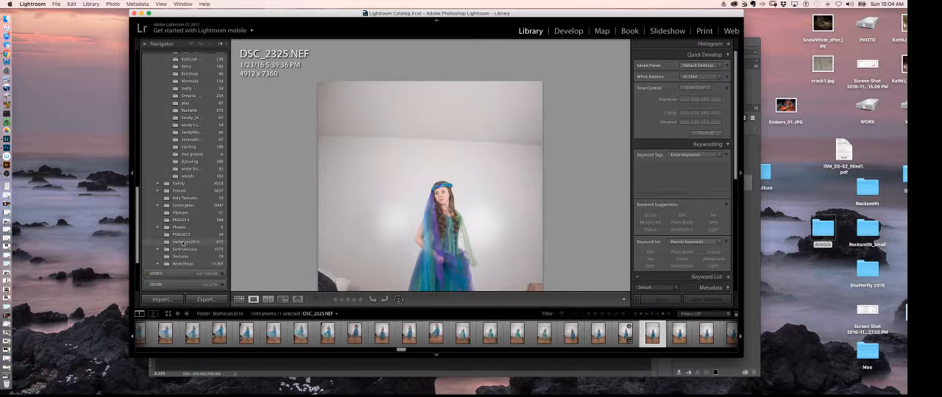
left_click(183, 243)
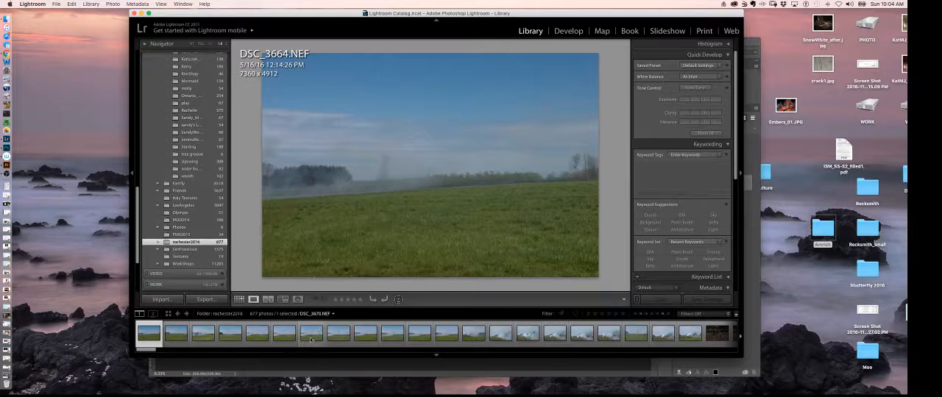
Look through the smoky field photos from DSC_3670 to DSC_3676 as possible backgrounds.
left_click(310, 335)
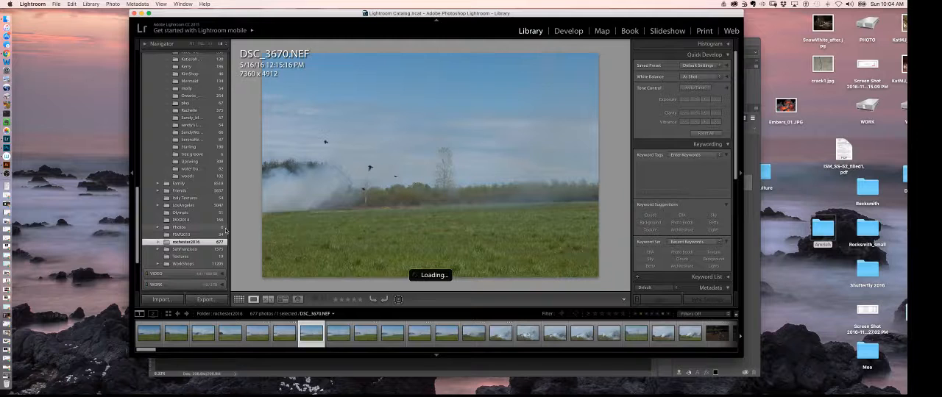
key("Right")
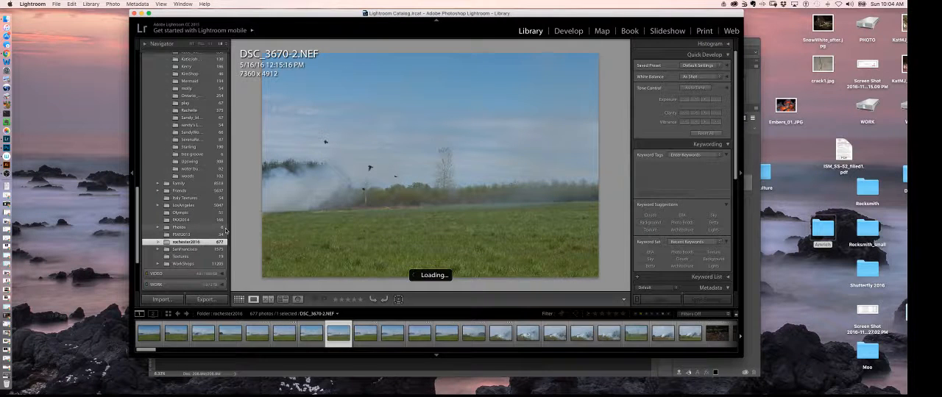
key("Right")
key("Right")
key("Right")
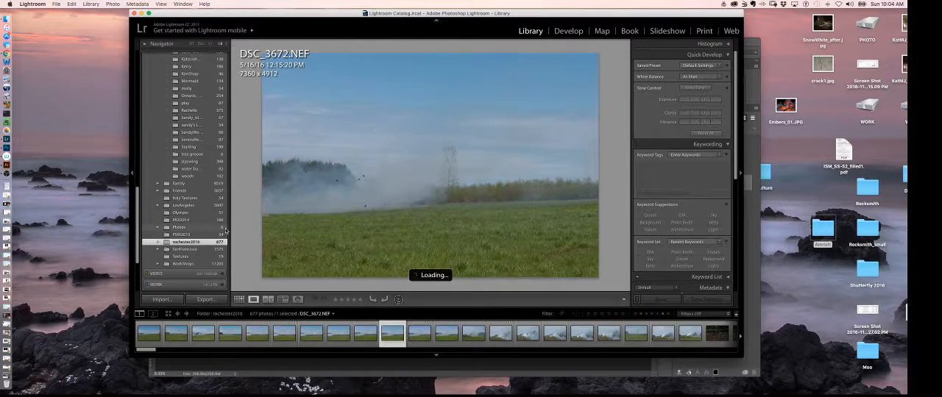
key("Right")
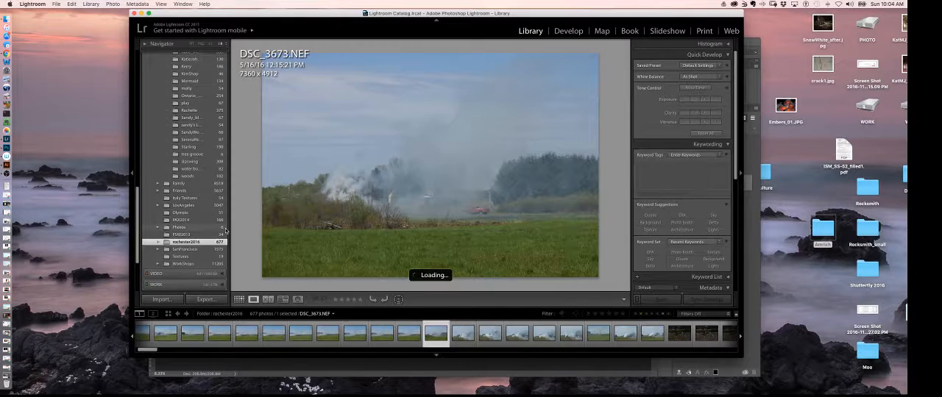
key("Right")
key("Right")
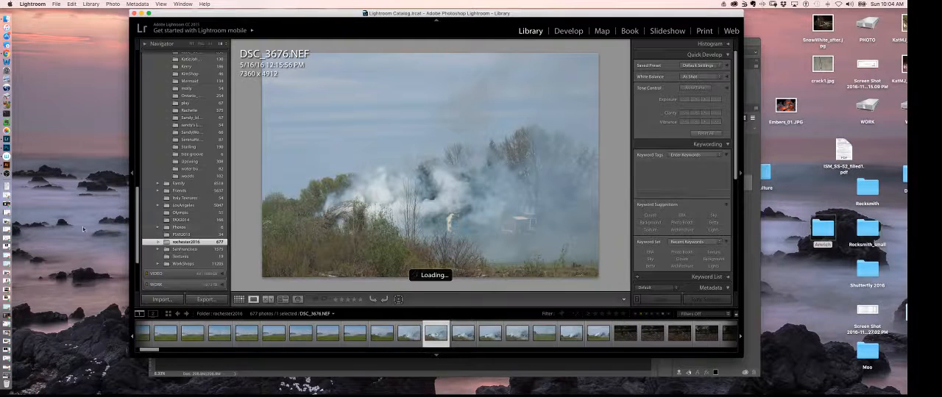
Examine the woodland path photos further along the folder, from DSC_3756 to DSC_3763.
left_click_drag(158, 350, 241, 354)
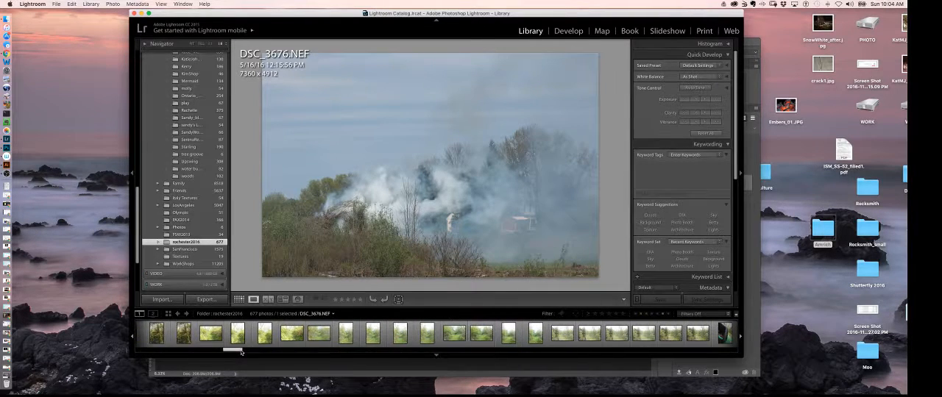
left_click(480, 341)
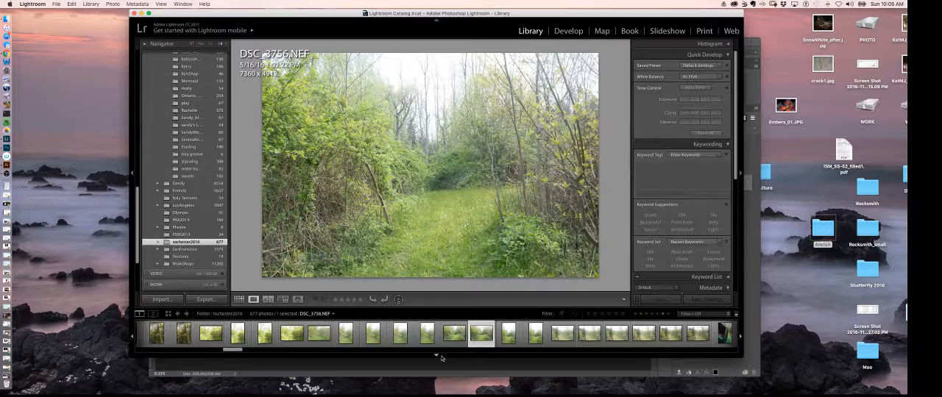
key("Right")
key("Right")
key("Right")
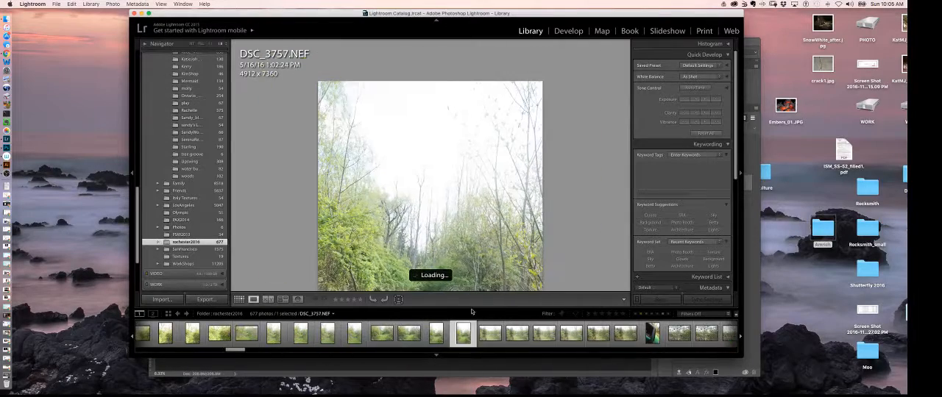
key("Right")
key("Right")
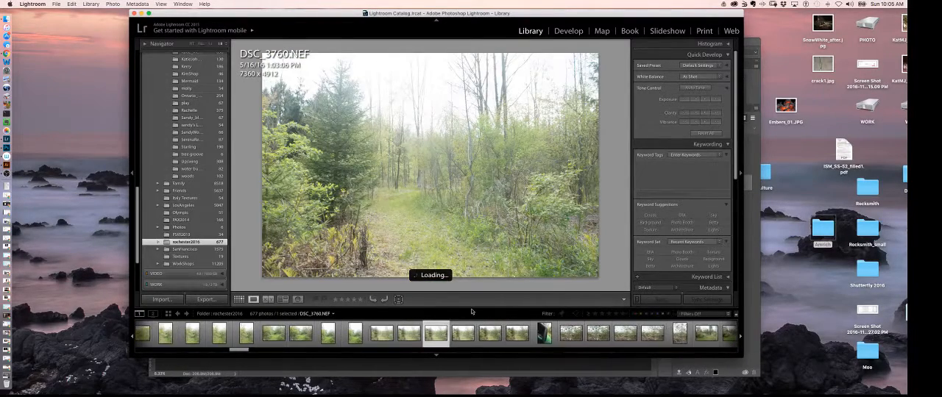
key("Right")
key("Right")
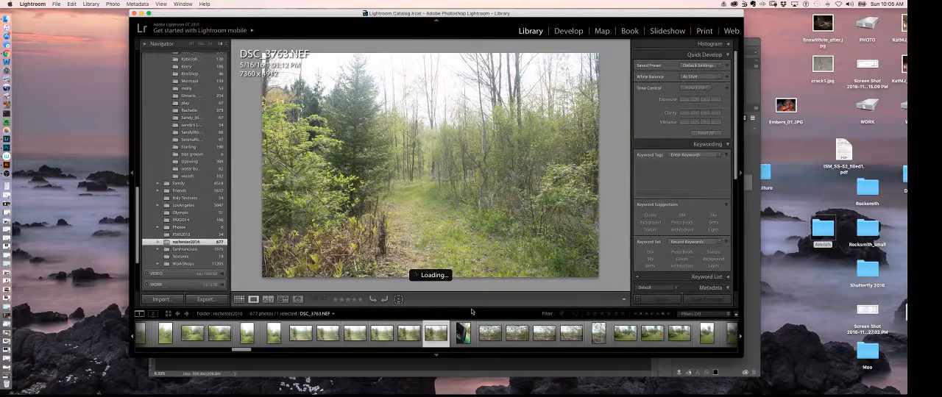
Compare the fallen-branch and grassy clearing photos that follow DSC_3763, up to DSC_3772-2.
key("Right")
key("Right")
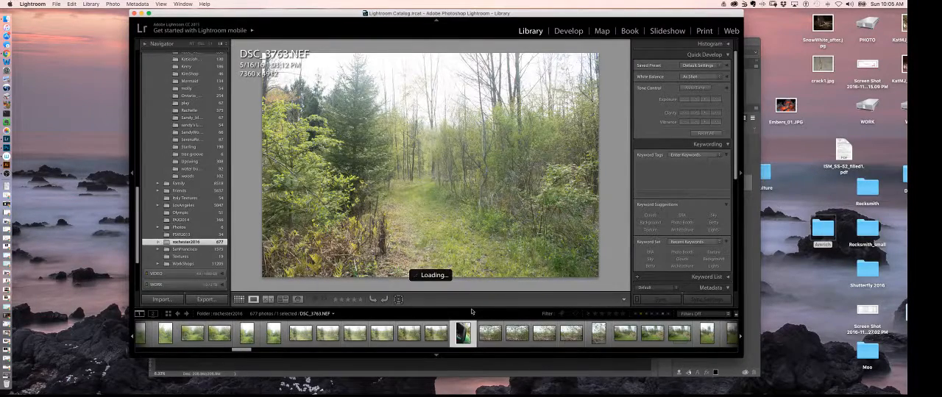
key("Right")
key("Right")
key("Right")
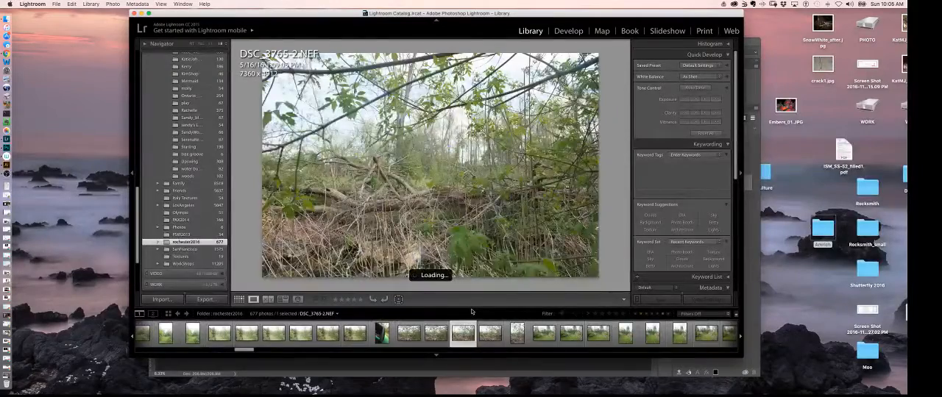
key("Right")
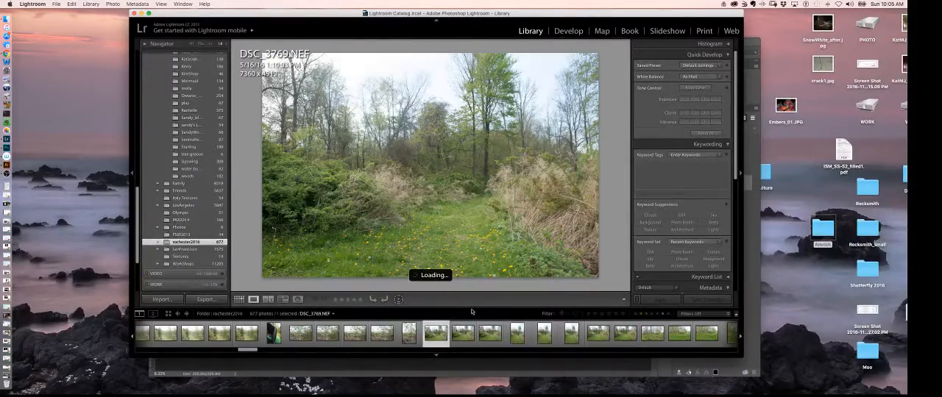
key("Right")
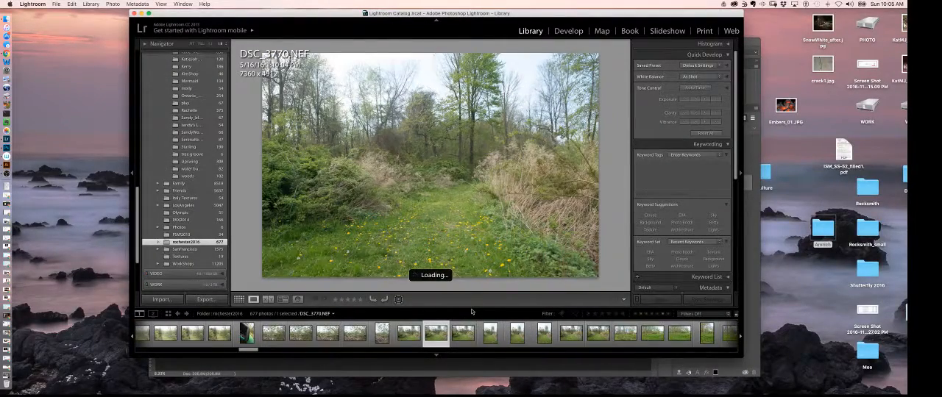
key("Right")
key("Right")
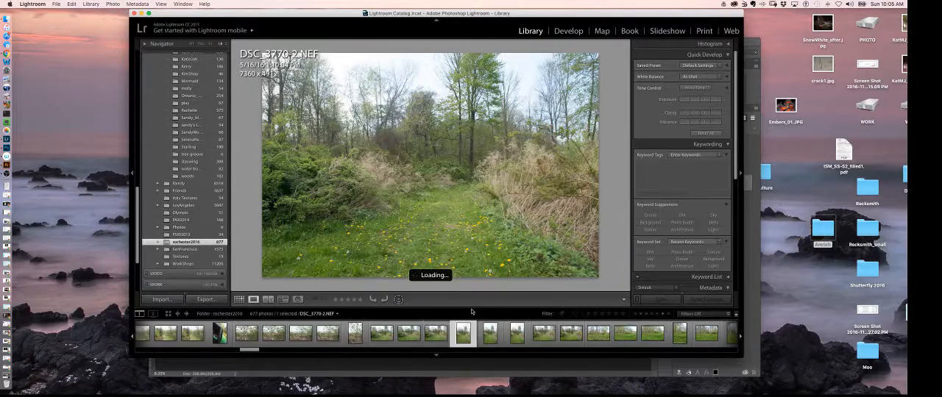
key("Right")
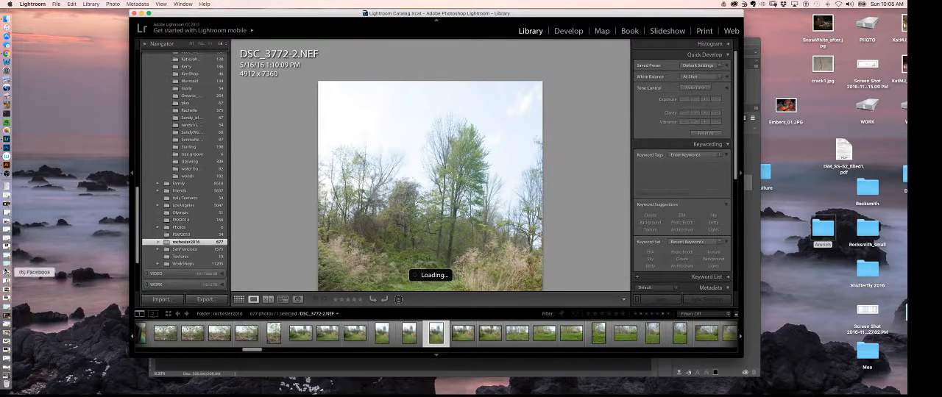
Find the wooded lawn photo DSC_3827.NEF and open it for editing in Adobe Photoshop CC 2015.5.
left_click_drag(257, 353, 518, 359)
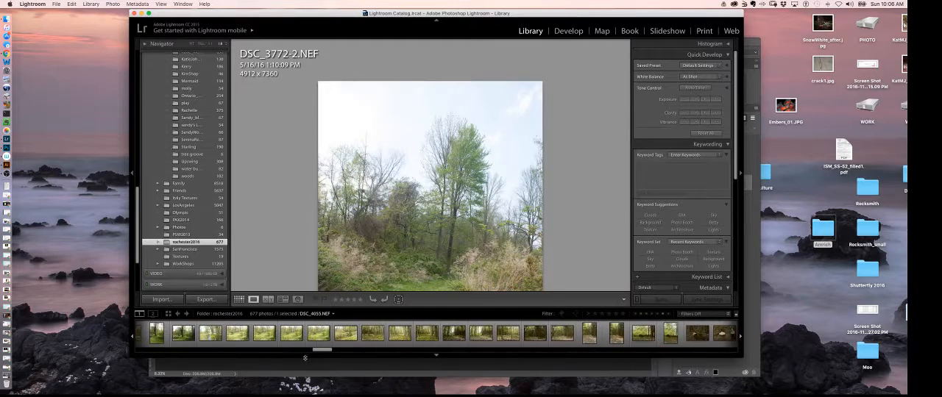
left_click(209, 337)
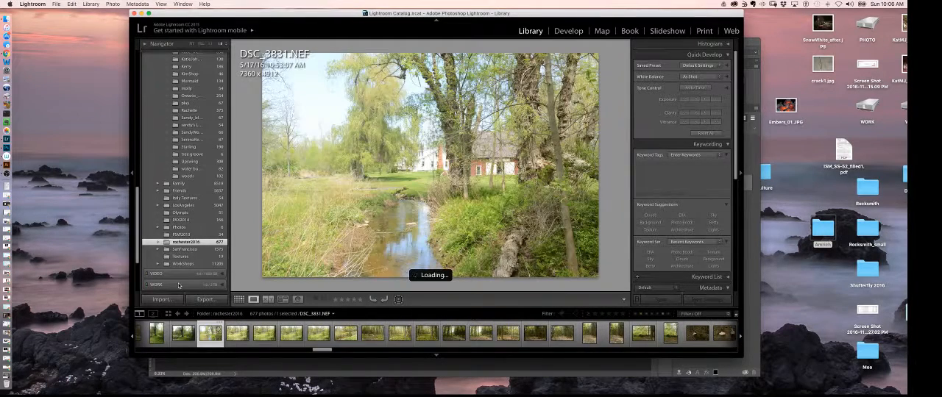
key("Left")
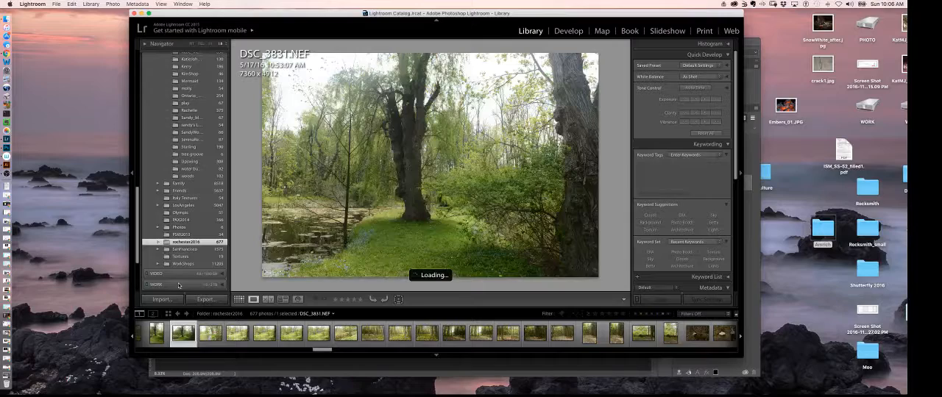
key("Left")
key("Left")
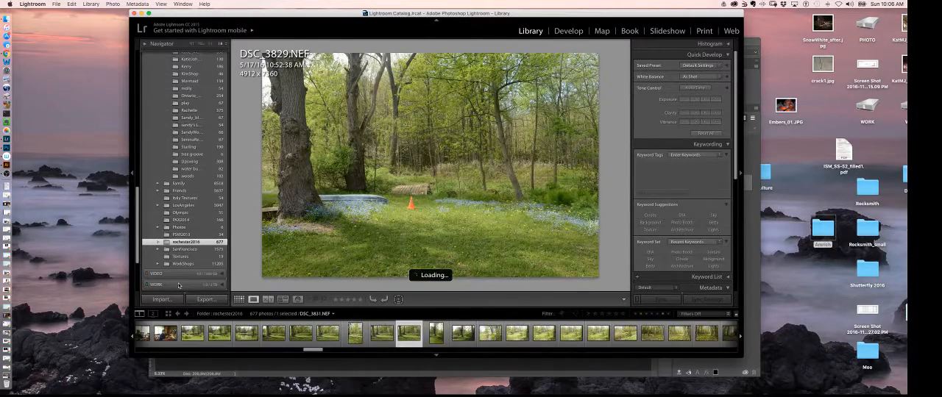
key("Left")
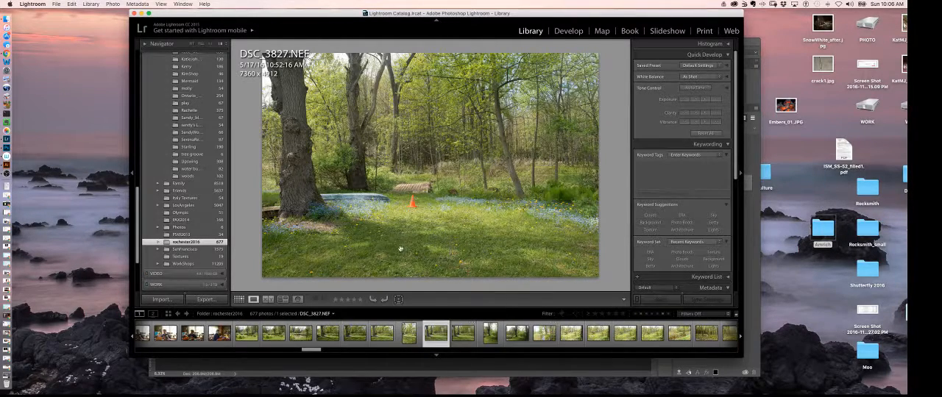
right_click(434, 332)
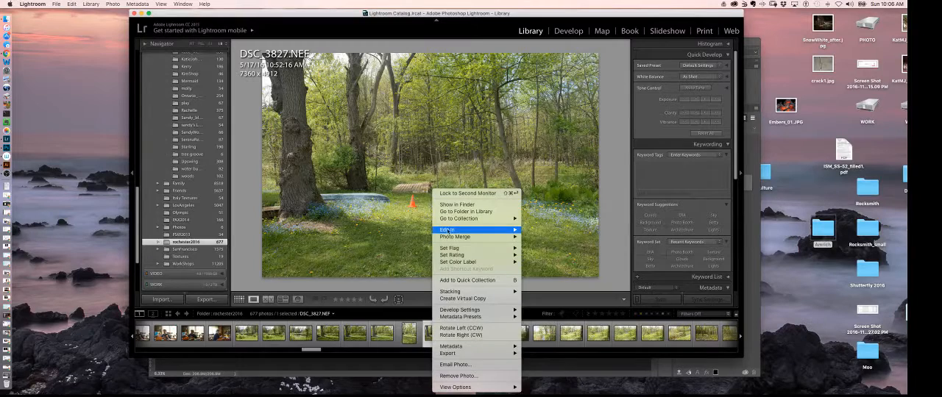
mouse_move(456, 231)
left_click(573, 207)
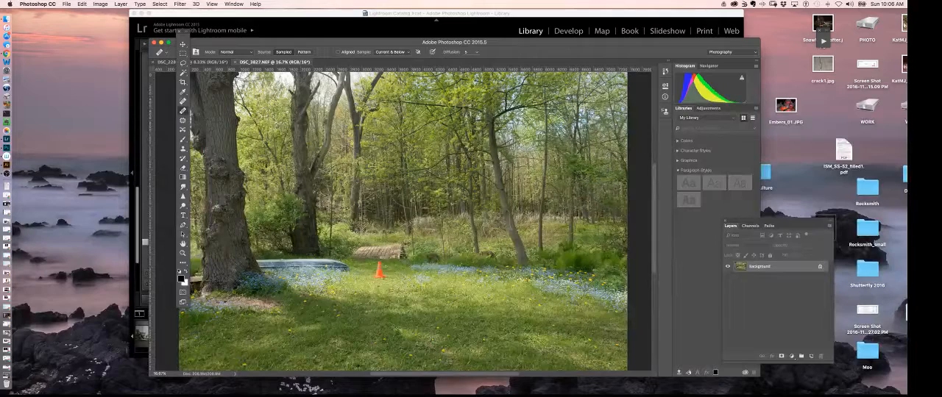
Bring up the DSC_2285.NEF dancer image and examine the full skirt at 16.7% magnification.
left_click(214, 63)
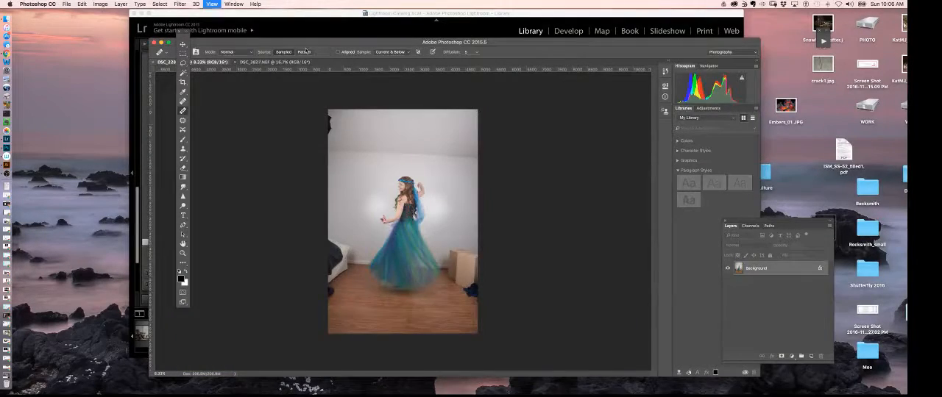
key("super+0")
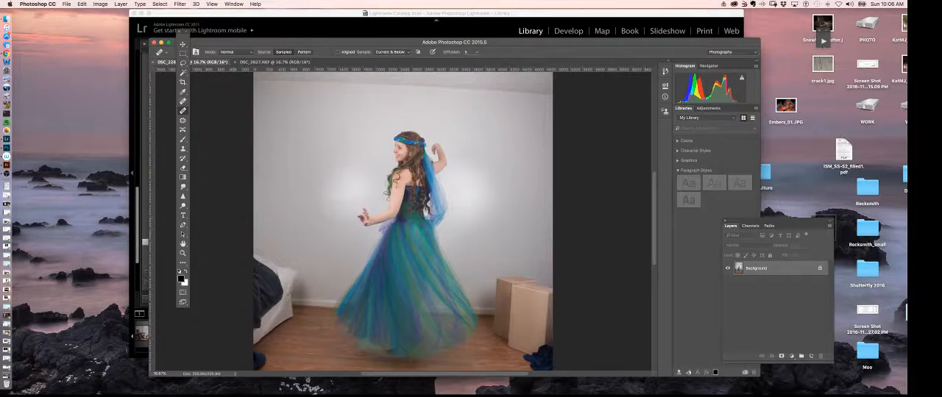
left_click_drag(409, 296, 436, 240)
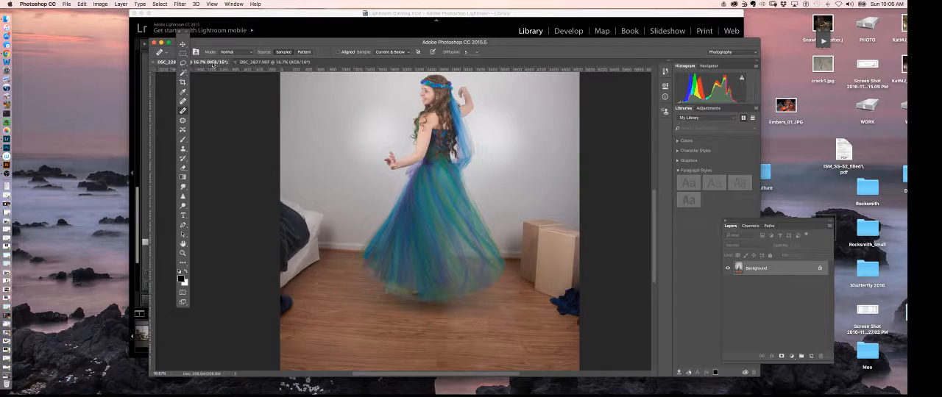
Compare the DSC_3827.NEF woodland with the dancer image and examine the skirt and its hem at 33.3% magnification.
left_click(253, 63)
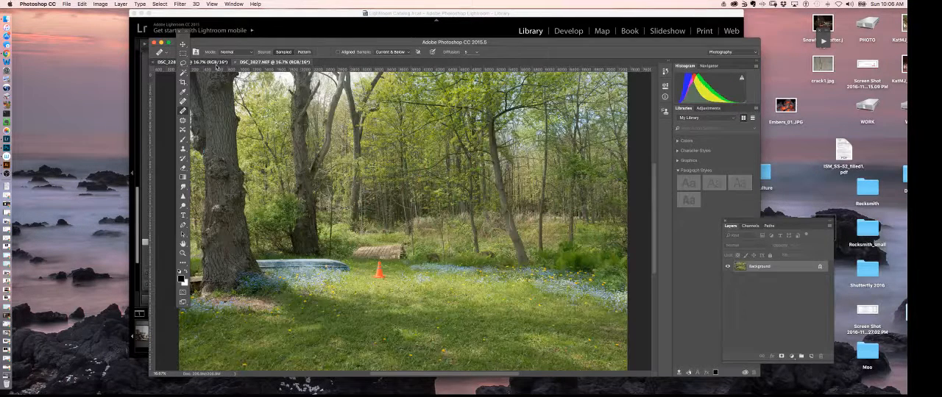
left_click(221, 63)
key("super+minus")
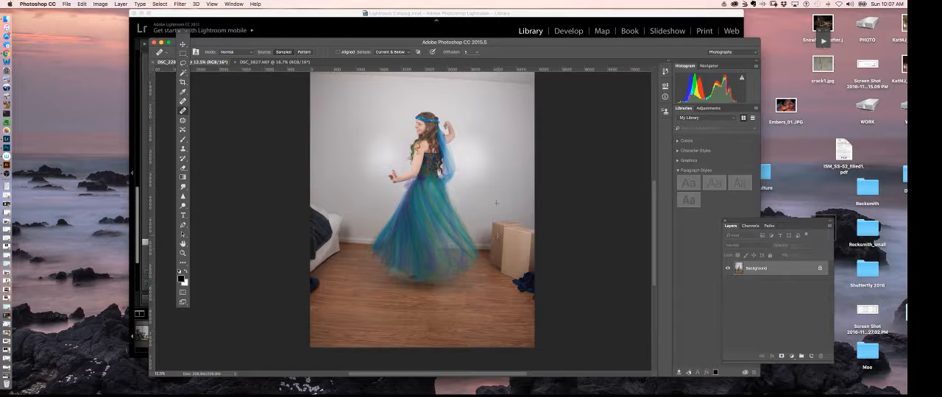
key("super+equal")
key("super+equal")
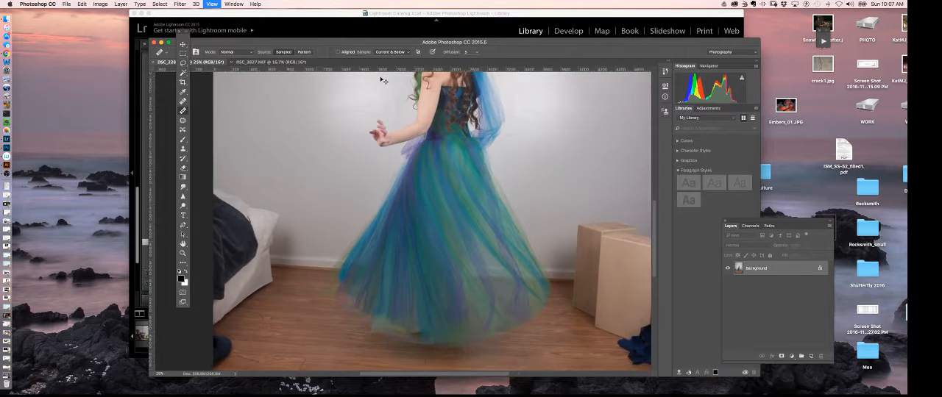
key("super+equal")
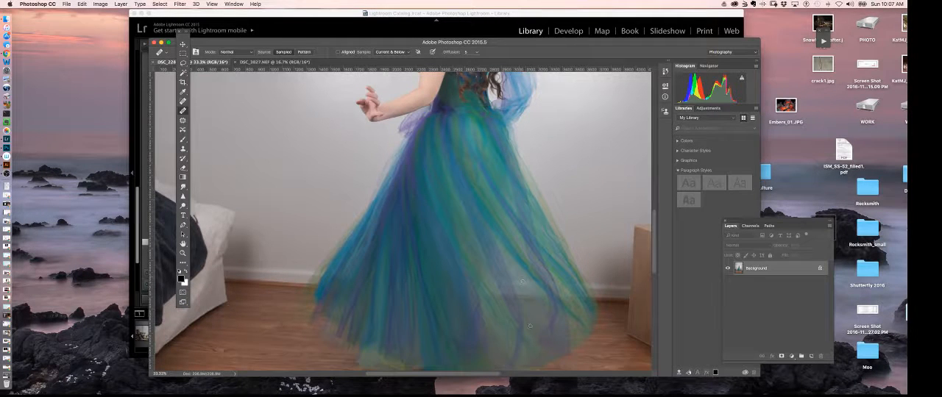
left_click_drag(424, 338, 408, 253)
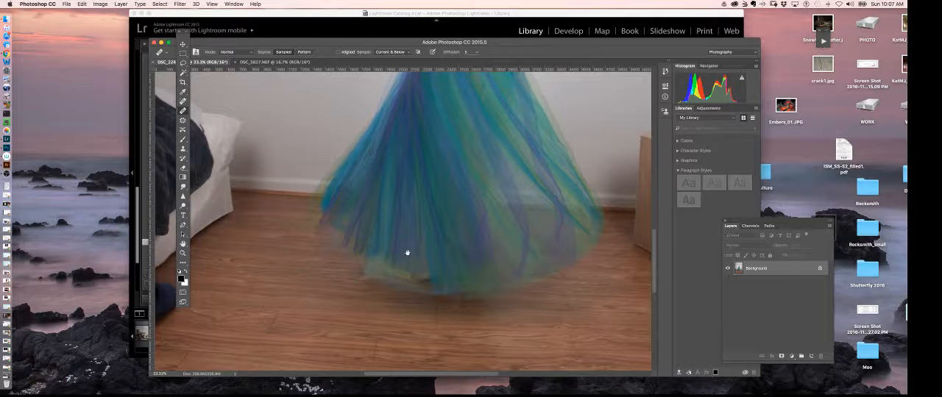
Start a loose Pen path outside the skirt's lower-left hem and run it up the skirt's left edge to below the outstretched hand.
left_click(182, 225)
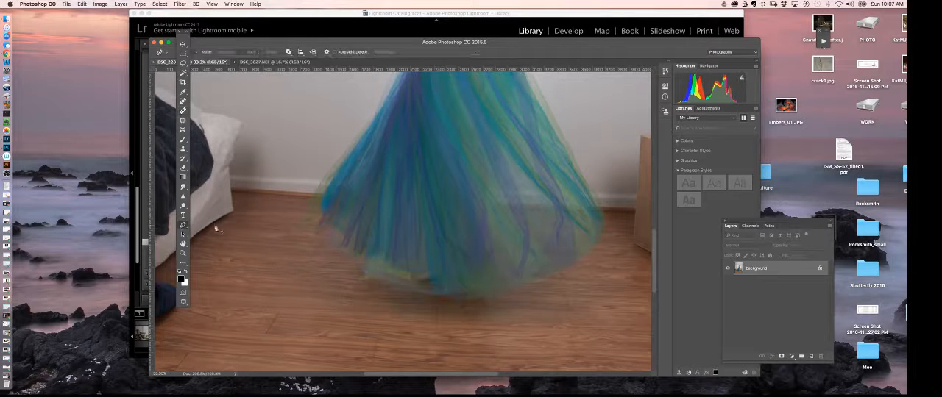
left_click(312, 245)
left_click(294, 233)
left_click(290, 215)
left_click(296, 204)
left_click(301, 193)
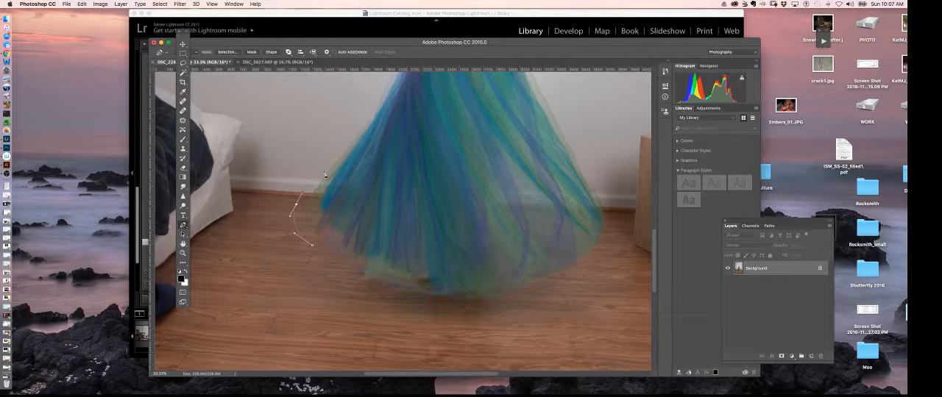
left_click_drag(401, 106, 386, 277)
left_click_drag(363, 249, 361, 208)
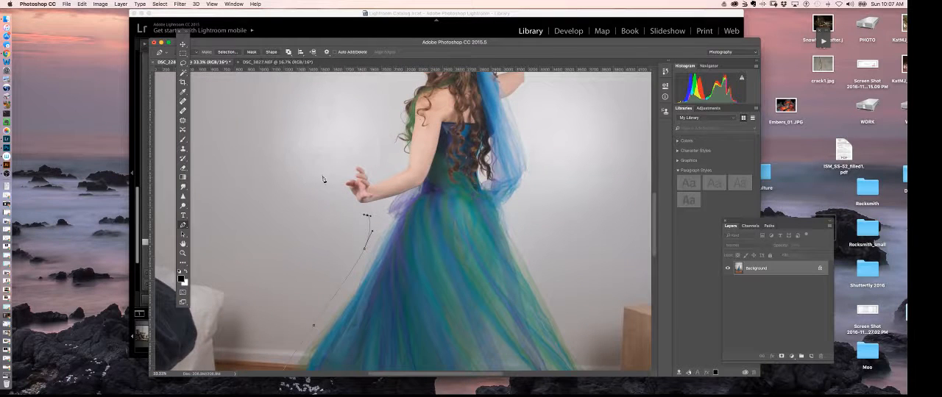
Continue the path loosely around the outstretched hand, head and raised arm, and down past the veil along the skirt's right edge.
left_click_drag(330, 174, 375, 134)
left_click_drag(389, 93, 364, 162)
left_click_drag(369, 128, 484, 103)
left_click_drag(502, 150, 501, 169)
left_click_drag(493, 200, 495, 214)
left_click_drag(506, 269, 506, 281)
left_click_drag(484, 305, 498, 225)
left_click_drag(504, 282, 497, 179)
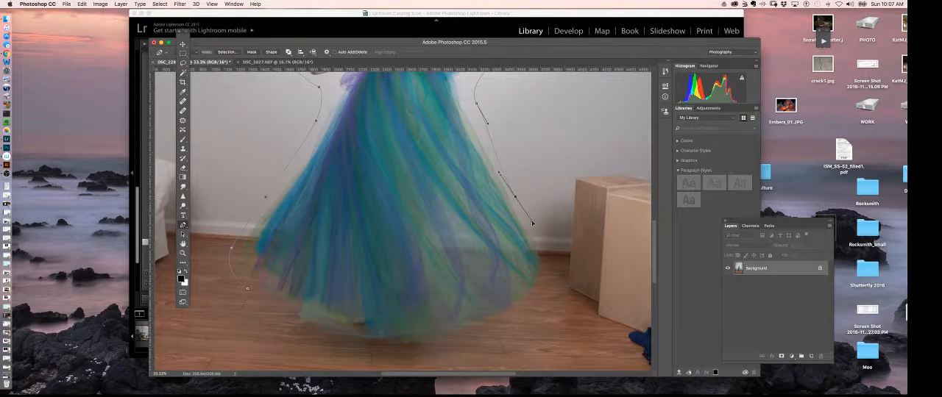
Close the path around the bottom of the skirt at its starting point and load it as a selection.
left_click_drag(544, 268, 540, 287)
left_click_drag(516, 328, 492, 338)
left_click_drag(381, 352, 339, 354)
left_click_drag(277, 322, 264, 305)
left_click(248, 289)
left_click(769, 225)
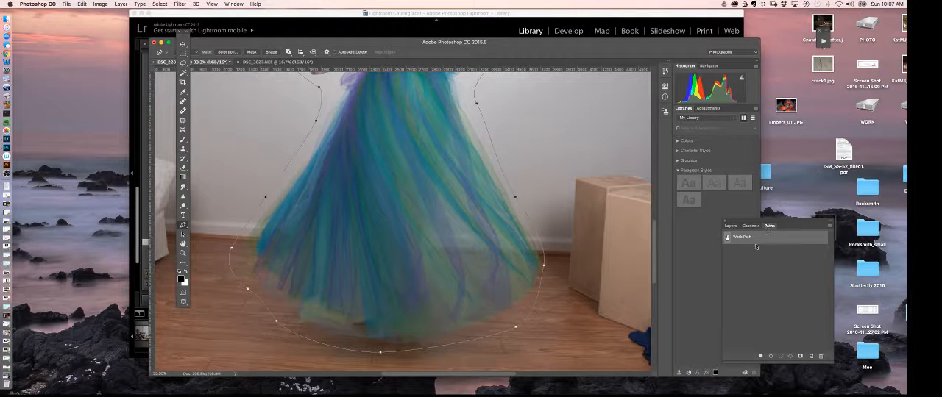
left_click(779, 356)
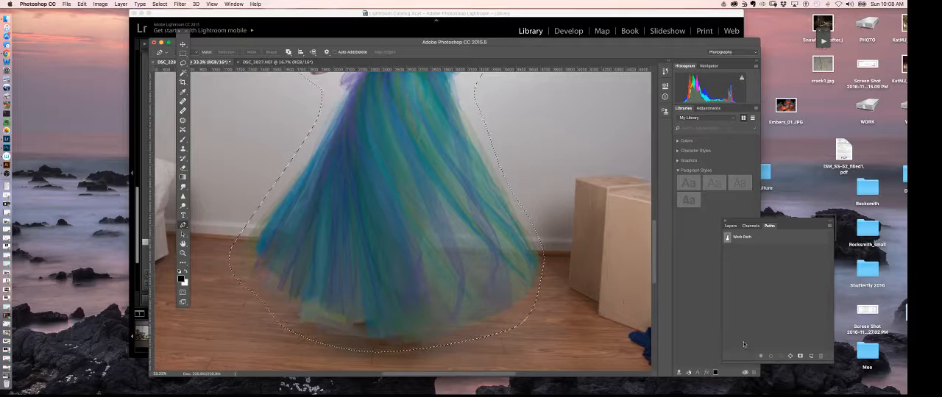
Copy the selected dancer and paste her into the DSC_3827.NEF woodland image.
left_click(266, 62)
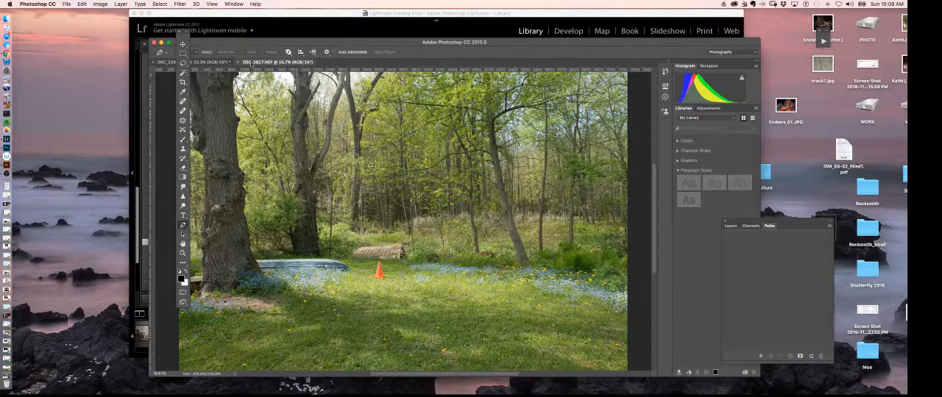
left_click(215, 63)
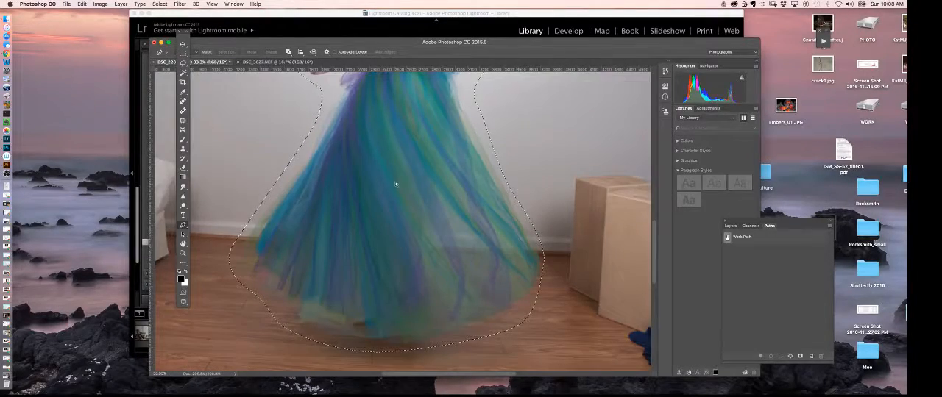
left_click(272, 61)
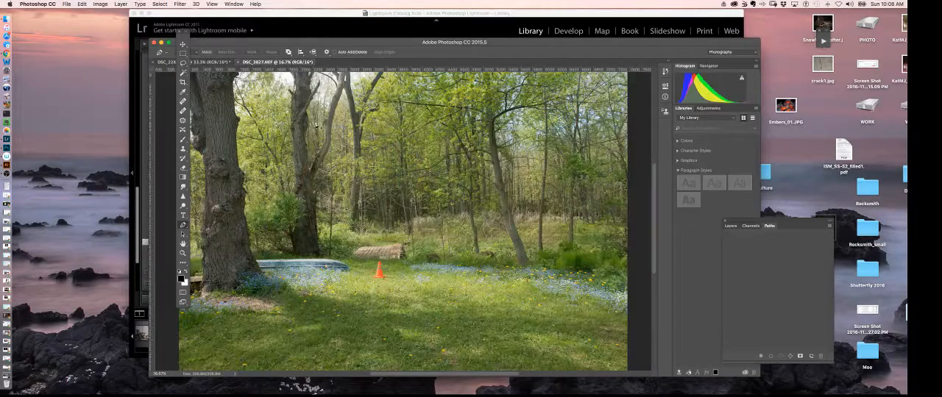
key("super+v")
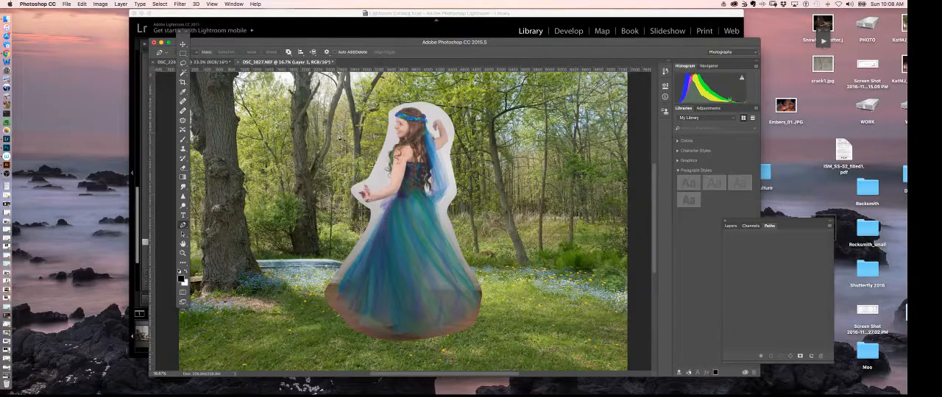
Scale the pasted dancer to about 46% with Free Transform and place her on the grass just right of the orange cone.
key("super+t")
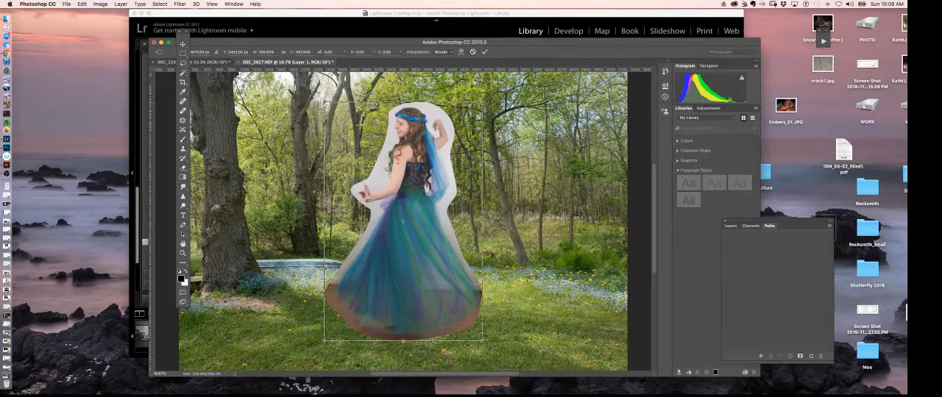
left_click_drag(483, 101, 428, 183)
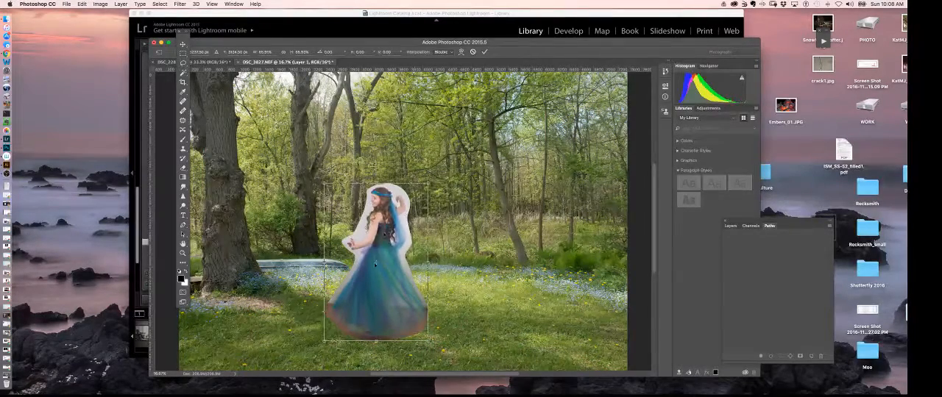
left_click_drag(374, 274, 423, 234)
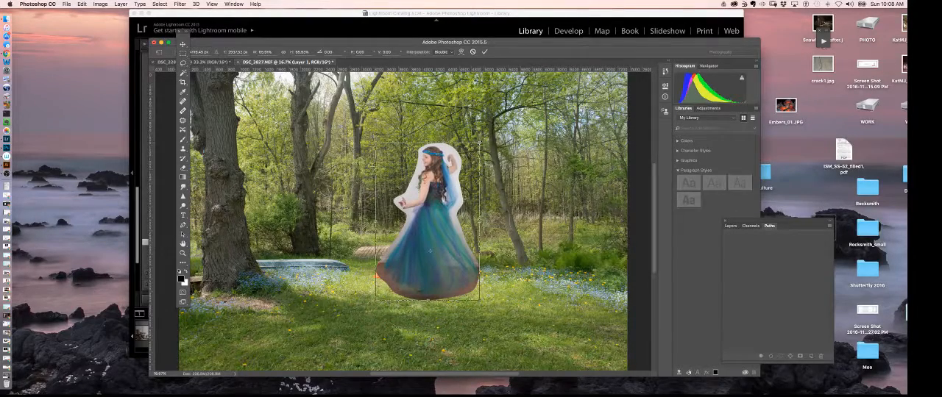
left_click_drag(480, 143, 454, 182)
left_click_drag(421, 272, 419, 258)
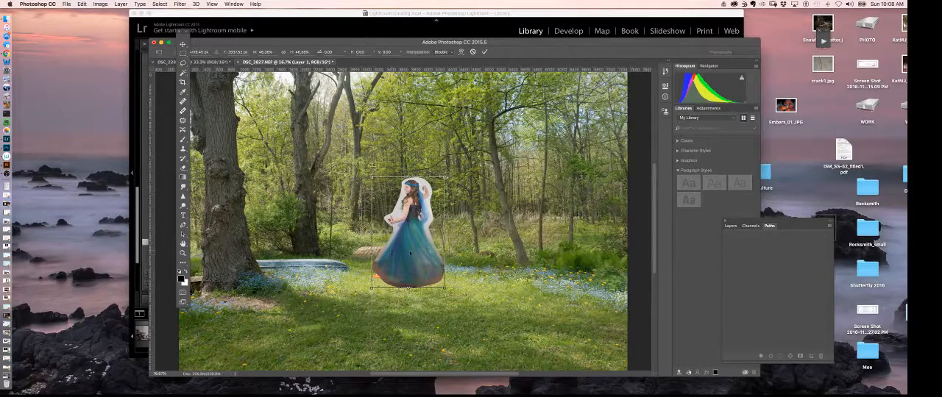
left_click_drag(410, 252, 430, 251)
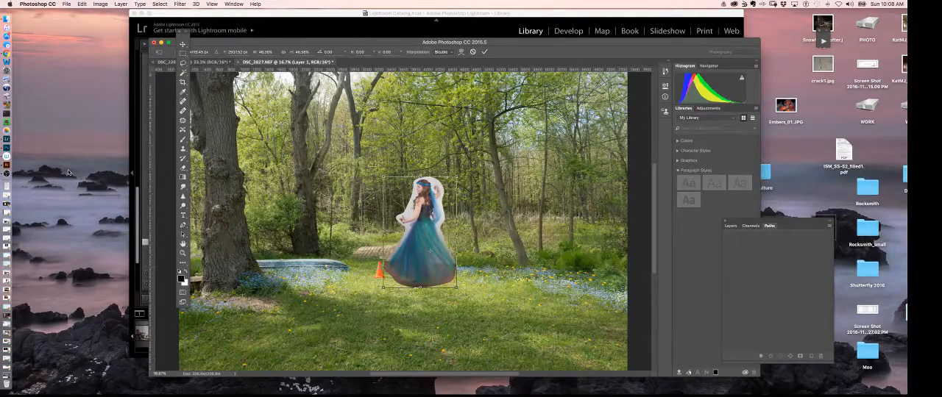
key("Return")
Examine the background around the dancer at 100% magnification, including the traffic cone, overturned boat, flowers and wooden platform.
key("super+plus")
key("super+plus")
key("super+plus")
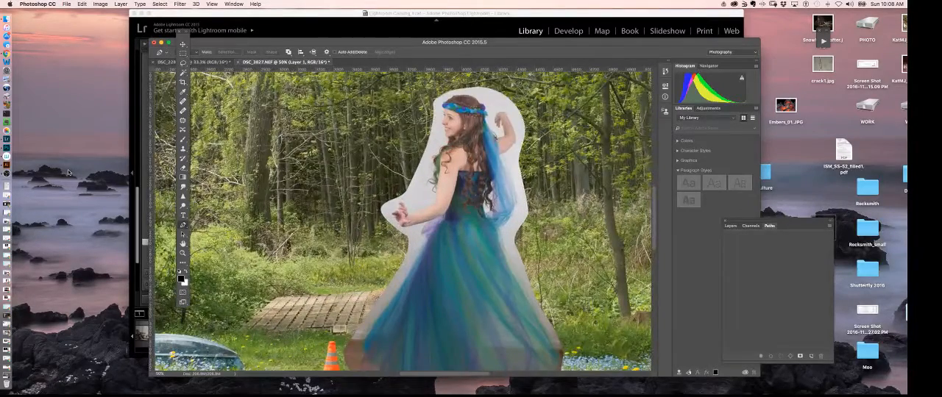
scroll(457, 247, "down", 3)
scroll(458, 248, "left", 5)
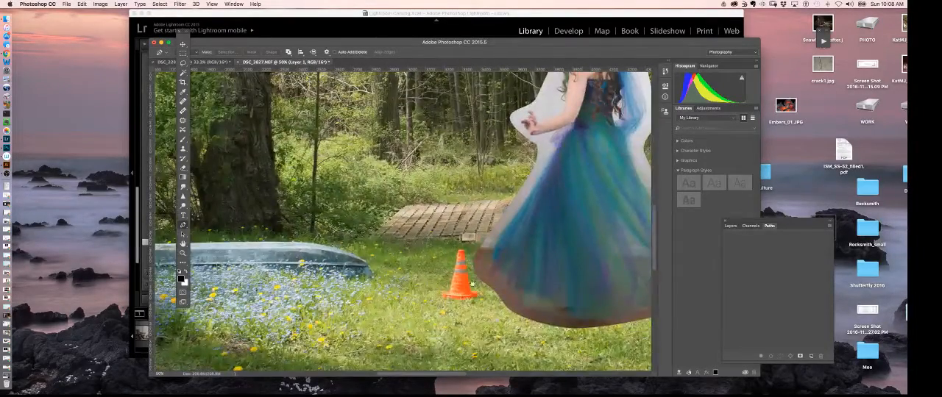
key("super+plus")
key("super+plus")
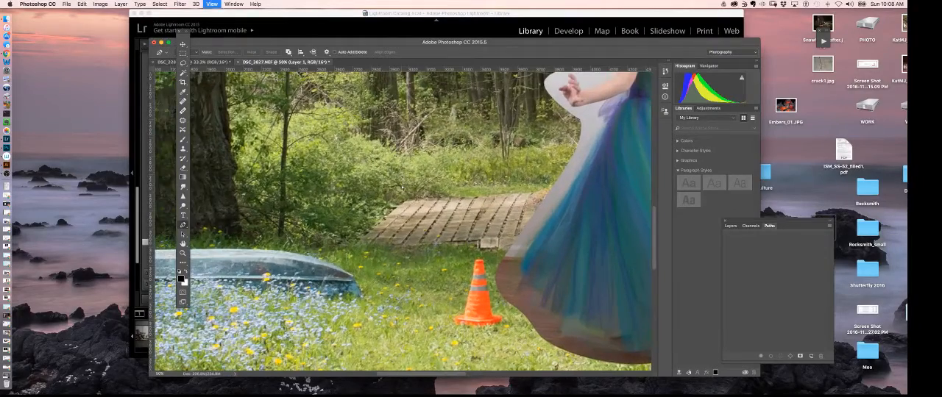
scroll(469, 289, "down", 3)
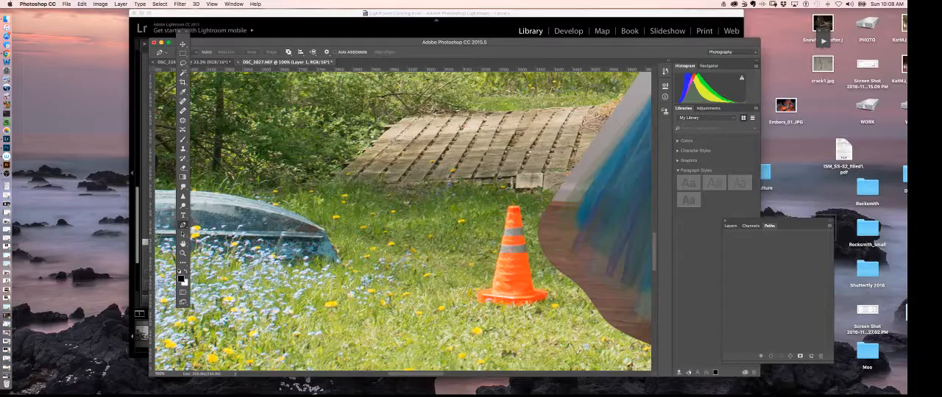
left_click_drag(361, 287, 557, 221)
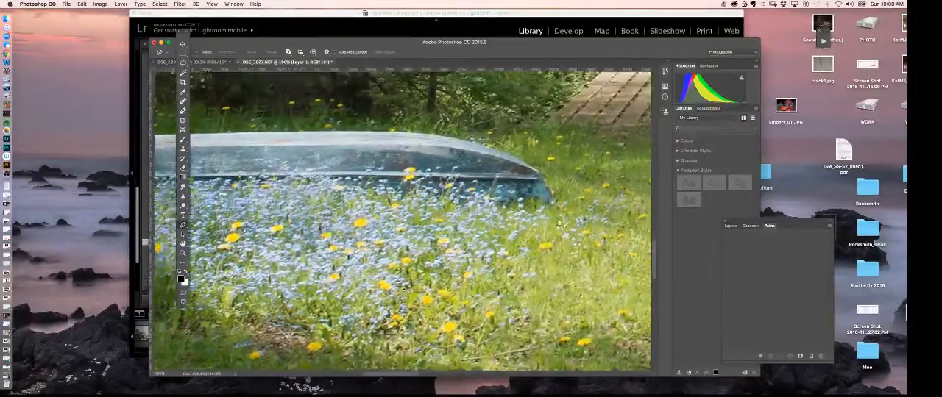
scroll(558, 222, "right", 10)
scroll(557, 221, "up", 3)
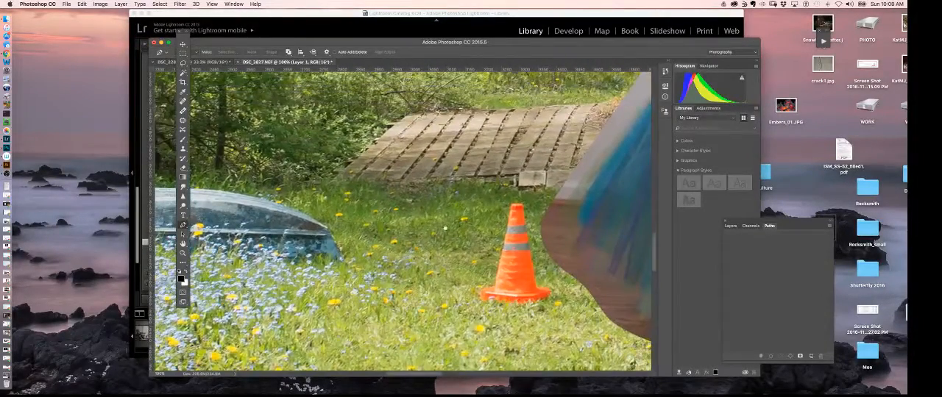
scroll(445, 228, "right", 5)
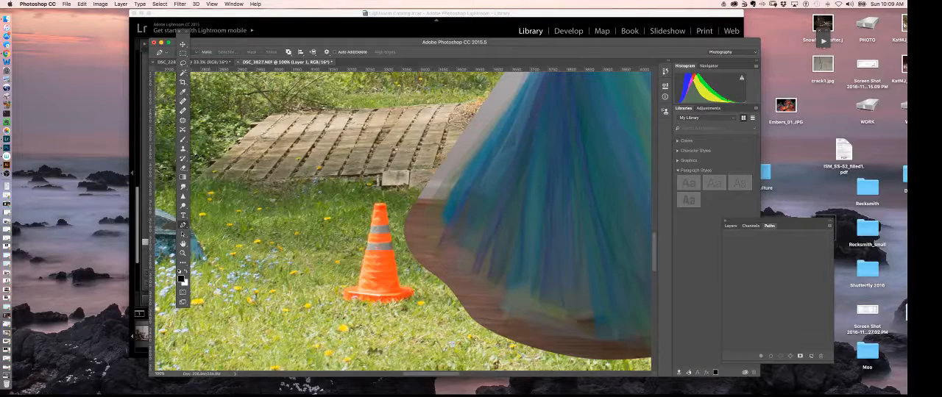
Add a blank Normal-mode layer directly above the Background layer, with the Clone Stamp tool ready for retouching.
left_click(730, 226)
left_click(760, 283)
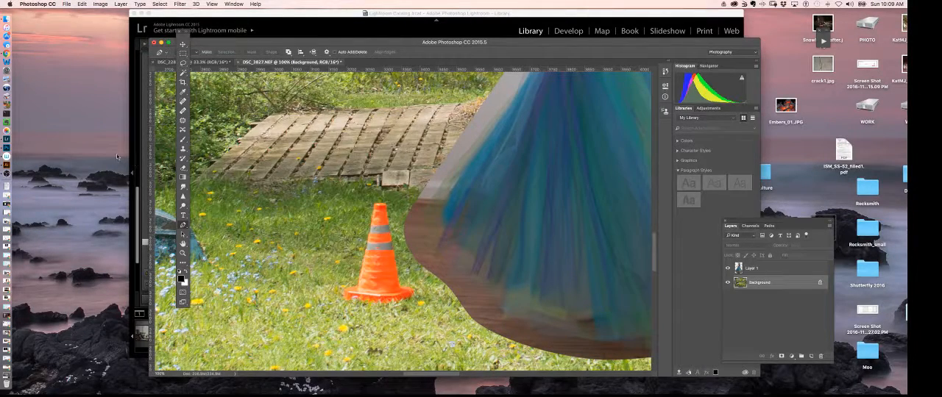
left_click(183, 111)
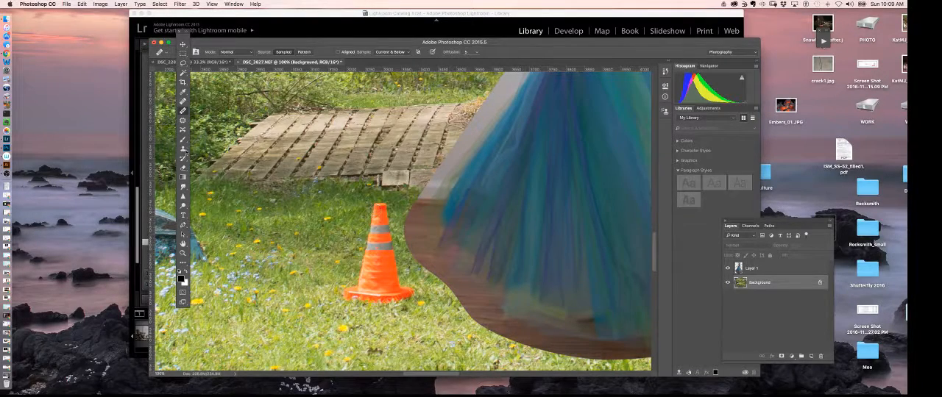
left_click(183, 149)
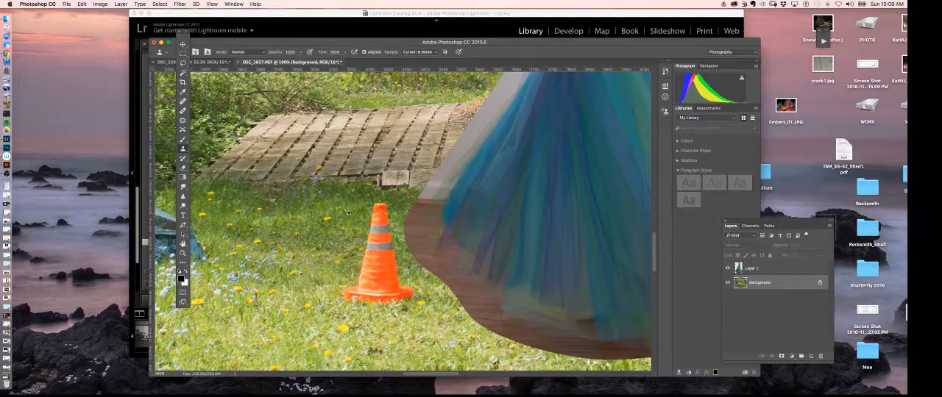
left_click(829, 227)
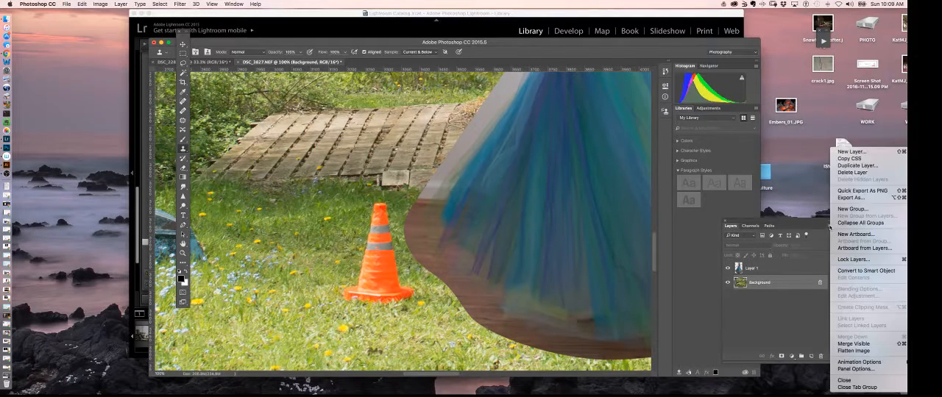
left_click(851, 151)
left_click(830, 225)
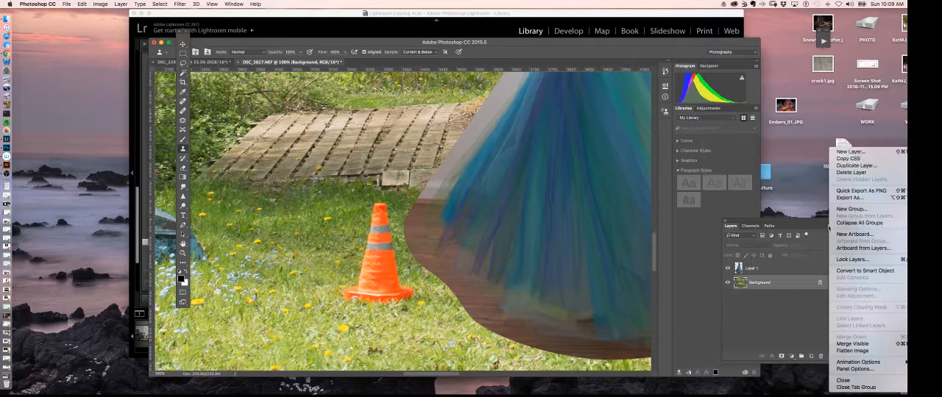
left_click(850, 152)
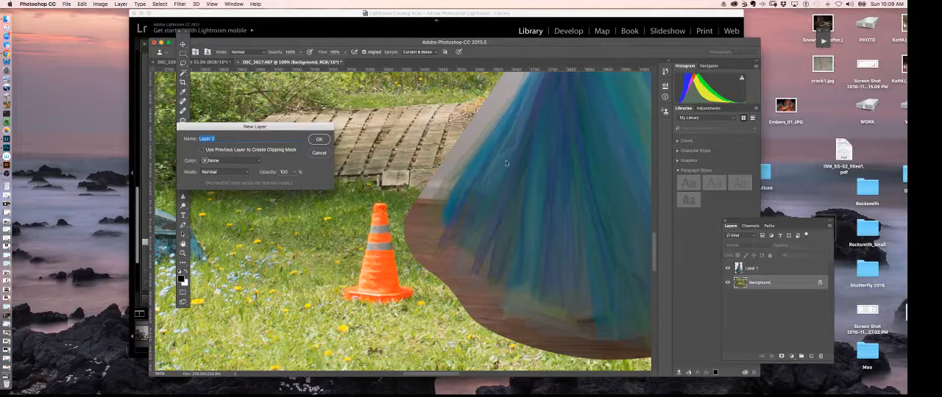
left_click(317, 140)
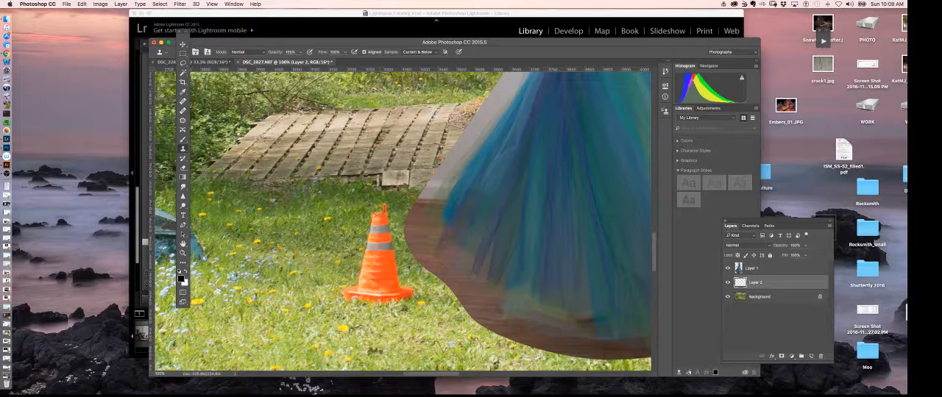
Clone grass over the orange traffic cone on the blank layer until the whole cone, including its base, is covered.
mouse_move(381, 209)
left_mouse_down()
mouse_move(376, 235)
mouse_move(373, 223)
mouse_move(365, 239)
mouse_move(372, 253)
mouse_move(387, 242)
mouse_move(366, 267)
left_mouse_up()
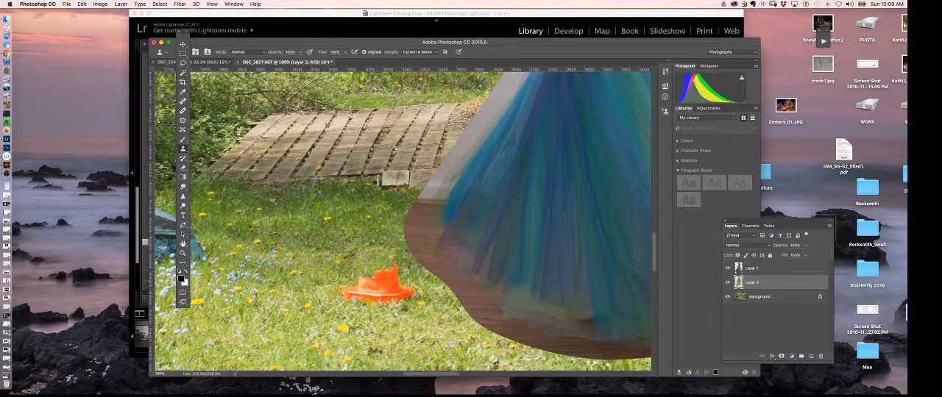
mouse_move(370, 294)
left_mouse_down()
mouse_move(224, 239)
mouse_move(220, 246)
mouse_move(395, 284)
mouse_move(385, 294)
mouse_move(387, 280)
mouse_move(375, 276)
mouse_move(388, 267)
mouse_move(422, 310)
mouse_move(439, 298)
mouse_move(404, 294)
left_mouse_up()
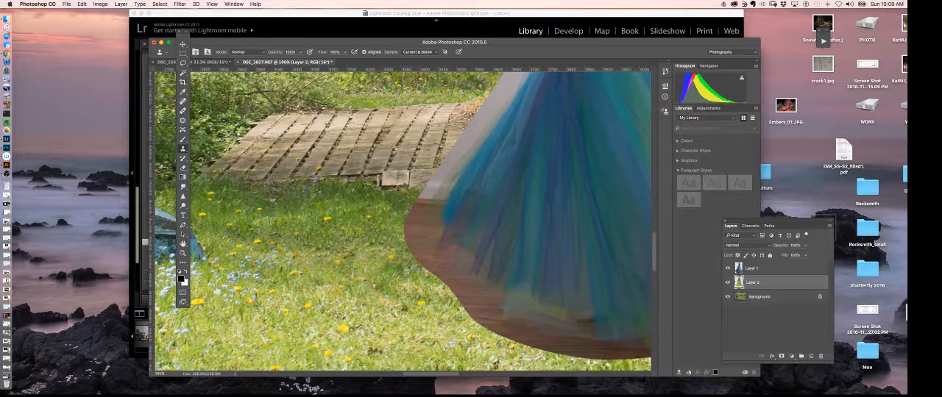
left_click(183, 111)
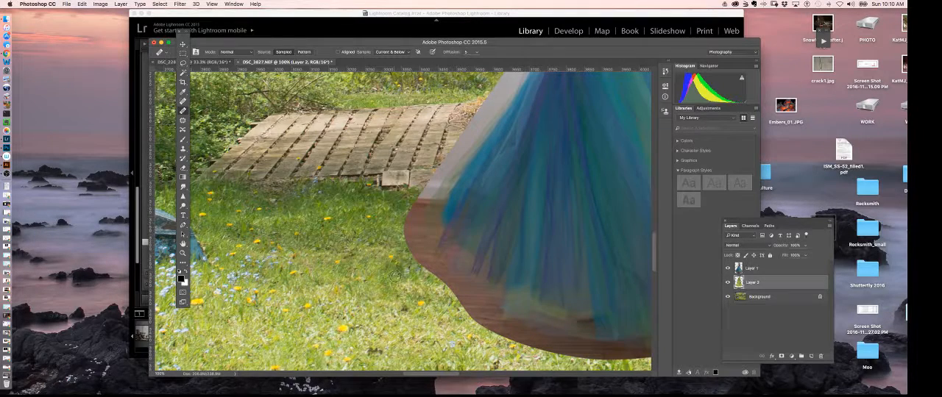
key("super+minus")
key("super+minus")
key("super+minus")
key("super+minus")
key("super+minus")
key("super+minus")
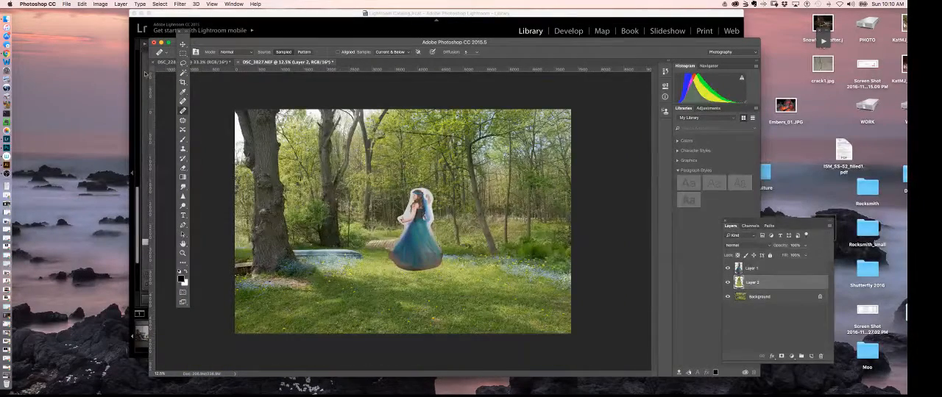
Move the dancer on Layer 1 slightly left so she stands in front of the wooden platform.
left_click(184, 45)
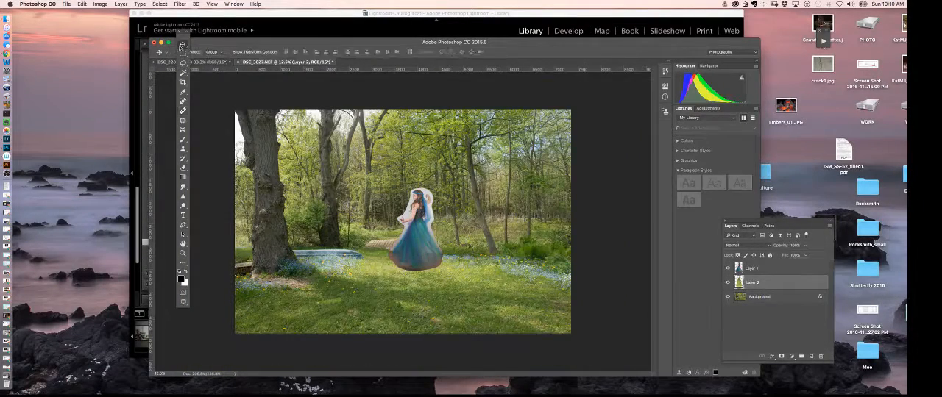
left_click(751, 268)
mouse_move(433, 259)
left_mouse_down()
mouse_move(418, 250)
mouse_move(397, 282)
mouse_move(415, 255)
left_mouse_up()
Inspect the dancer's arm, hair, shoulder and face at magnifications up to 400%.
key("super+plus")
key("super+plus")
key("super+plus")
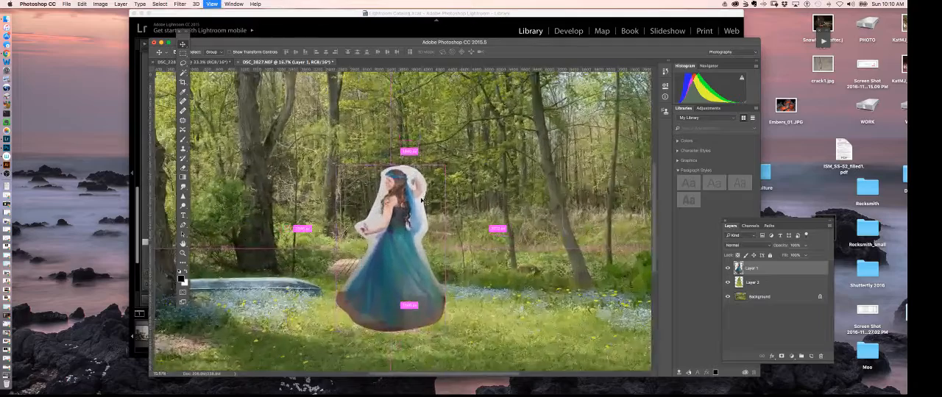
key("super+plus")
key("super+plus")
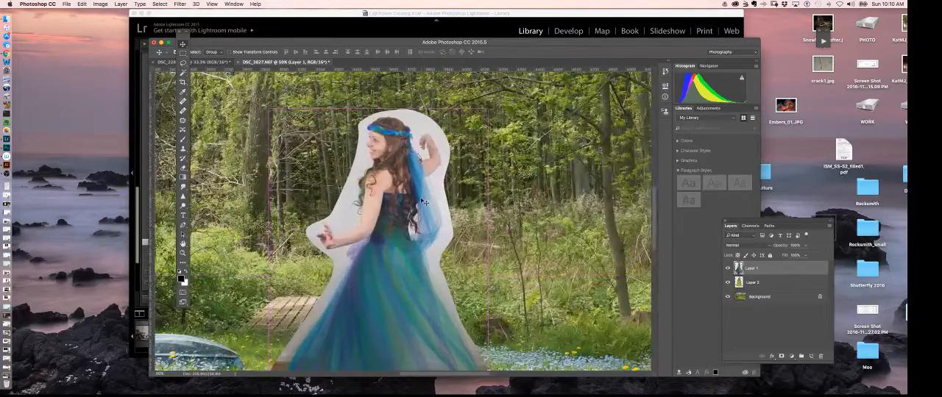
key("super+plus")
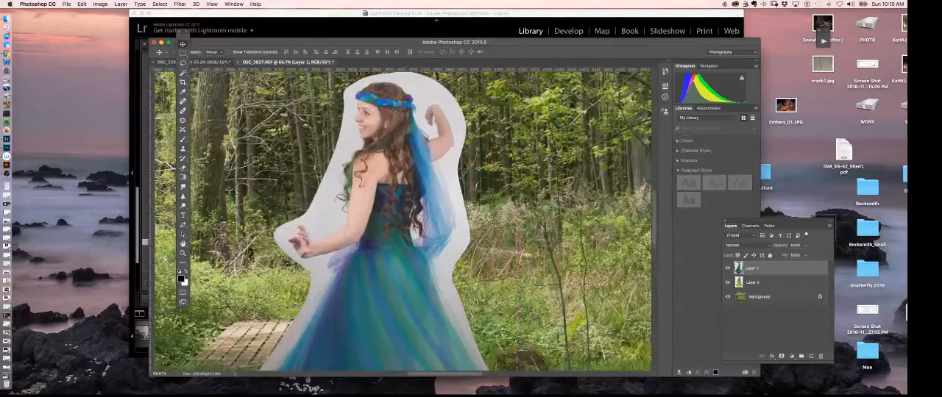
key("super+plus")
key("super+plus")
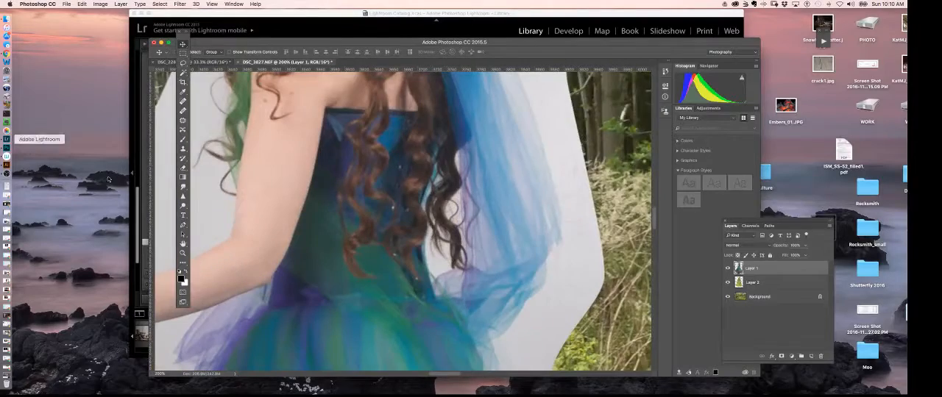
left_click_drag(308, 208, 505, 286)
left_click_drag(512, 210, 498, 249)
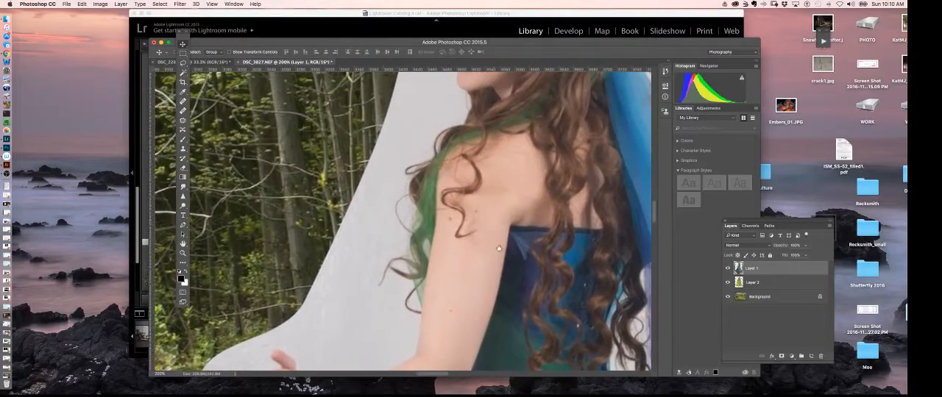
left_click_drag(493, 297, 487, 361)
left_click_drag(491, 223, 487, 239)
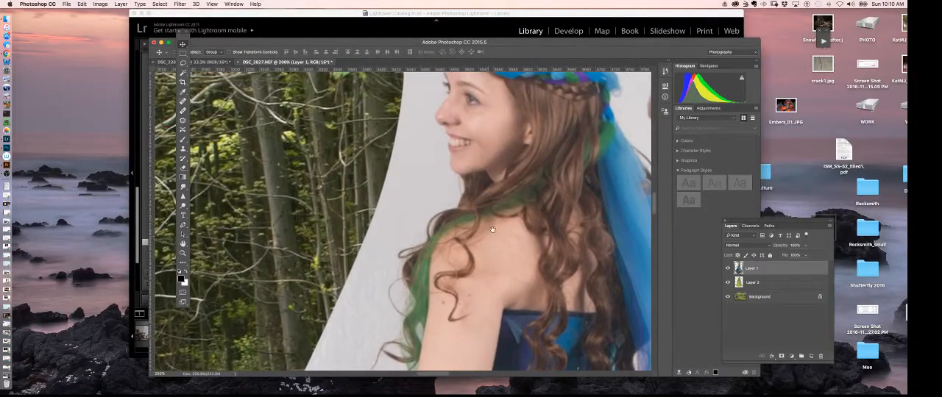
left_click_drag(527, 179, 505, 229)
key("super+plus")
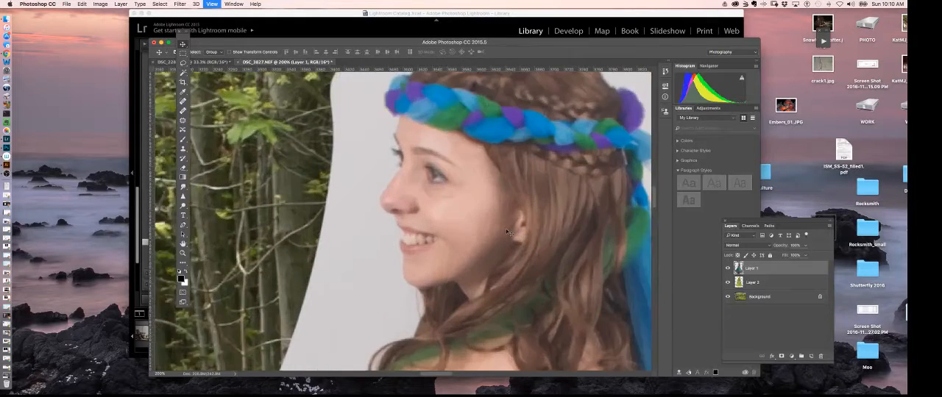
key("super+plus")
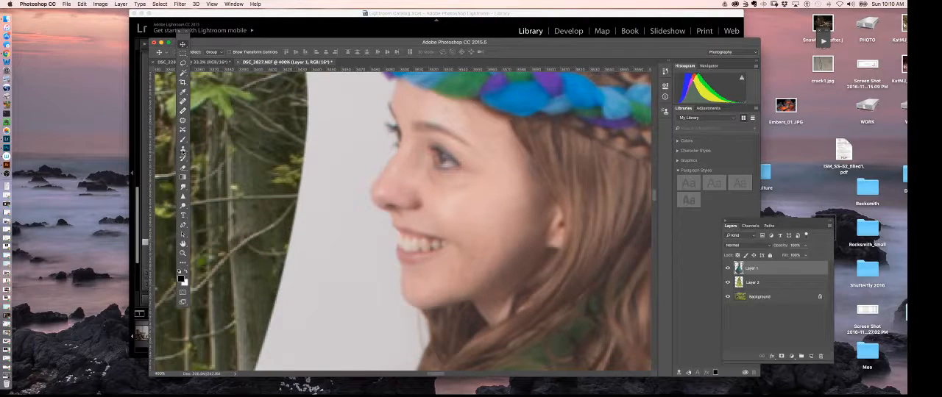
Retouch the skin under the dancer's eye and on her cheek and chin with a smaller Healing Brush.
left_click(182, 111)
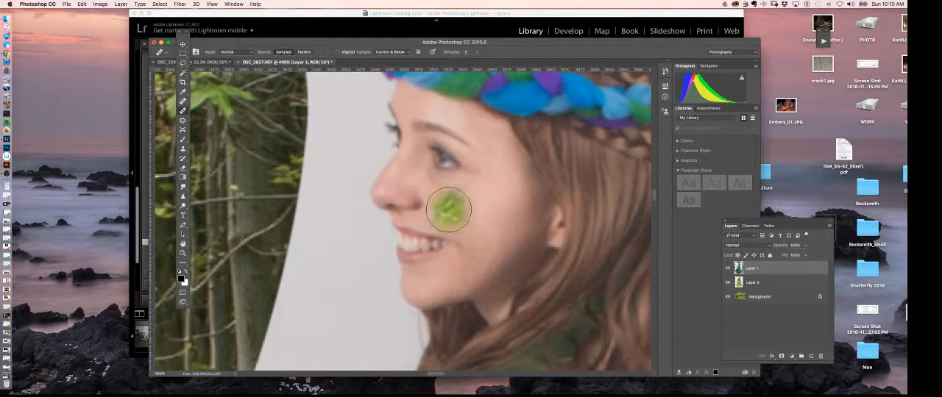
key("bracketleft")
key("bracketleft")
key("bracketleft")
key("bracketleft")
key("bracketleft")
key("bracketleft")
left_click_drag(429, 174, 438, 186)
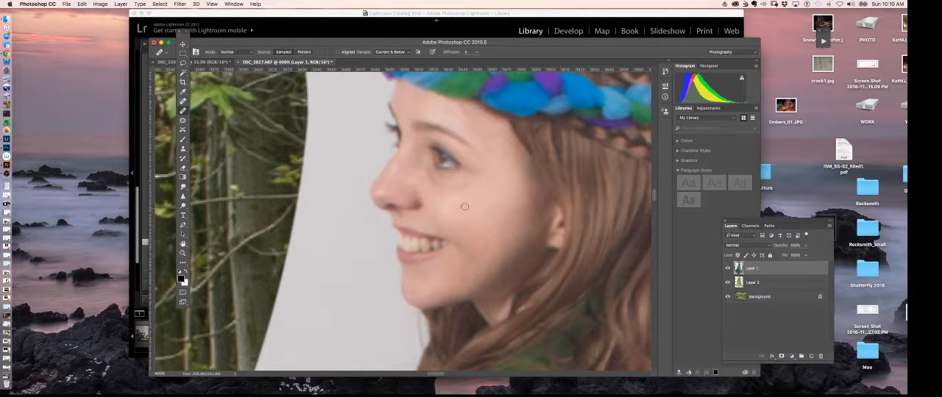
mouse_move(431, 171)
left_mouse_down()
mouse_move(469, 180)
mouse_move(465, 211)
mouse_move(458, 189)
mouse_move(475, 180)
mouse_move(448, 199)
left_mouse_up()
left_click(469, 212, "alt")
left_click_drag(428, 173, 427, 182)
left_click_drag(483, 246, 497, 150)
left_click_drag(433, 309, 464, 244)
Heal the small marks on the dancer's arm and shoulder with the Healing Brush.
key("super+minus")
key("super+minus")
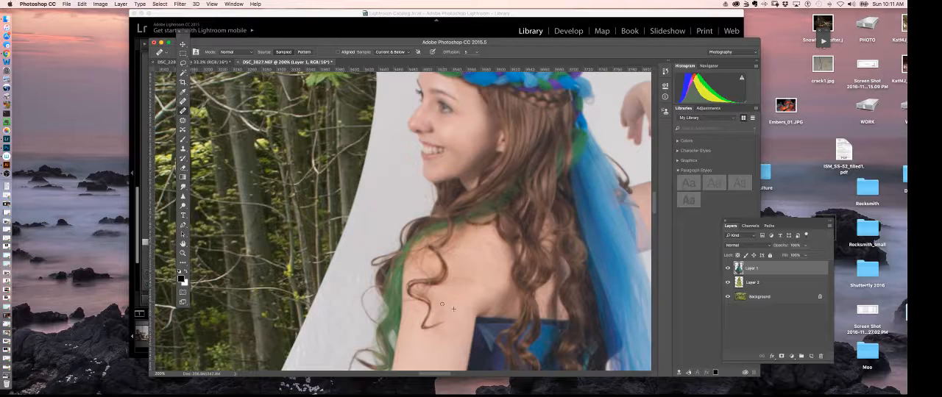
left_click_drag(443, 349, 458, 241)
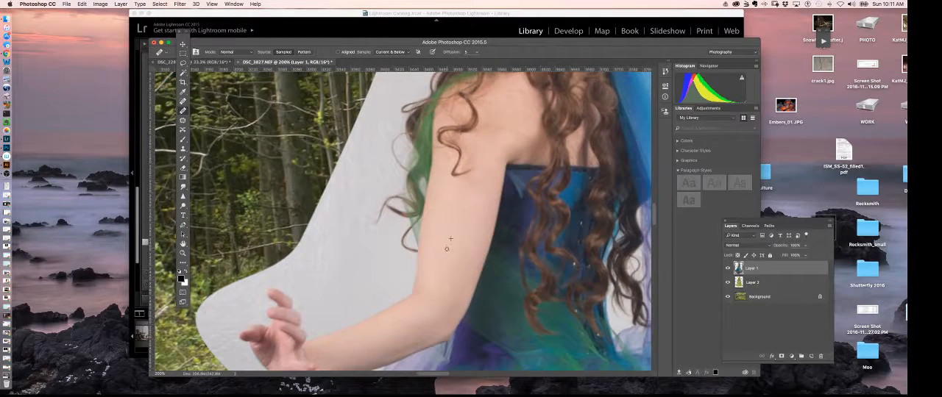
left_click_drag(420, 315, 373, 339)
left_click_drag(410, 290, 400, 319)
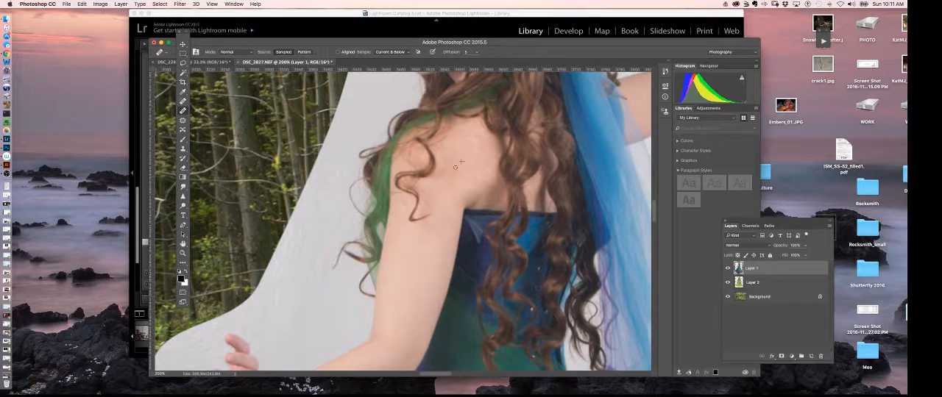
left_click_drag(455, 168, 463, 160)
Start a Pen tool path at the hair below the dancer's chin and trace it around the chin to the lower lip.
scroll(479, 162, "up", 5)
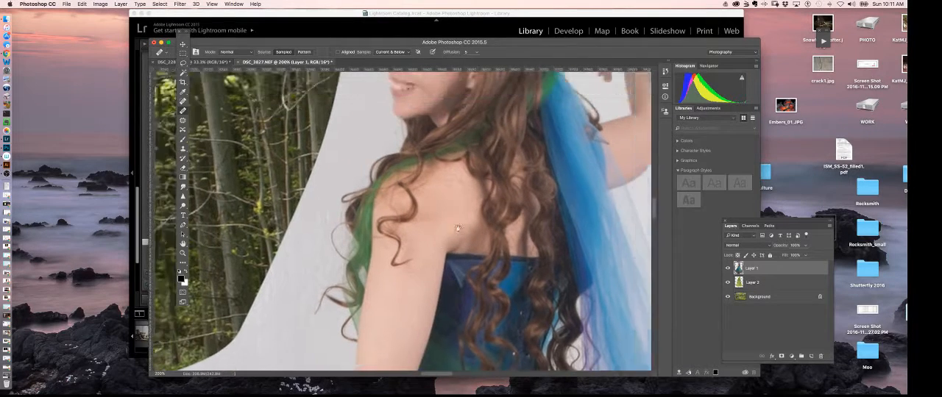
scroll(494, 250, "up", 2)
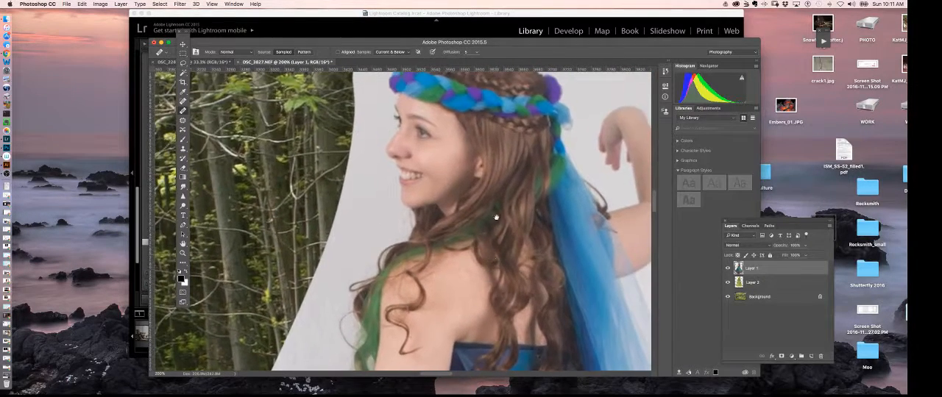
scroll(508, 230, "up", 3)
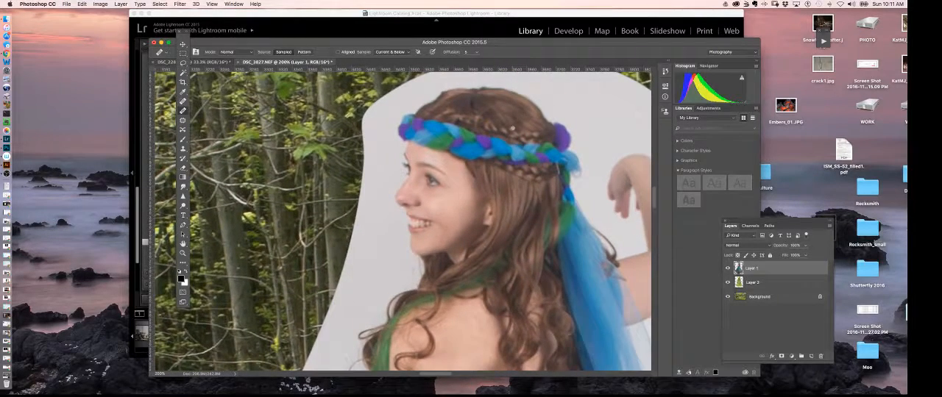
key("super+equal")
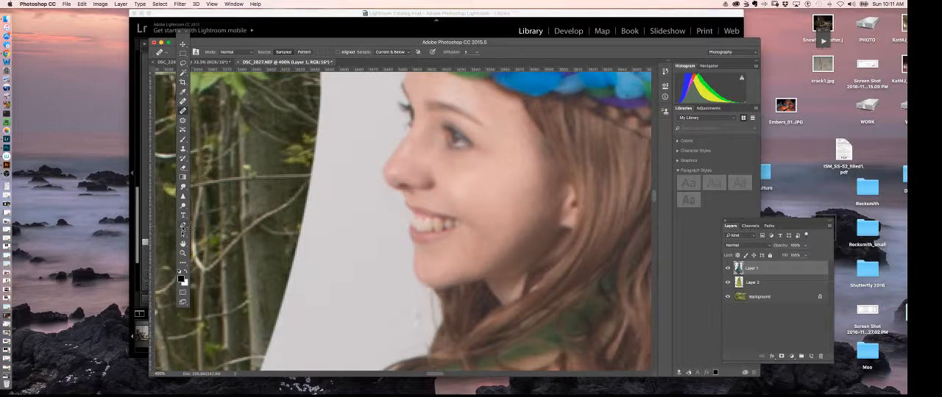
left_click(182, 226)
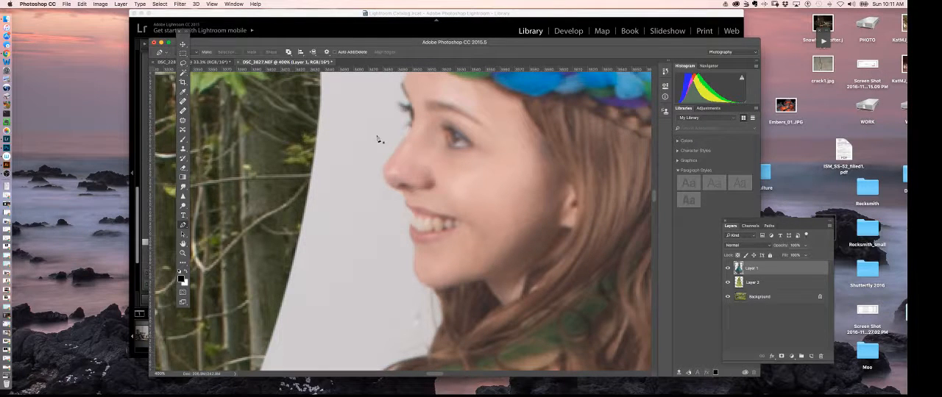
key("super+equal")
key("super+equal")
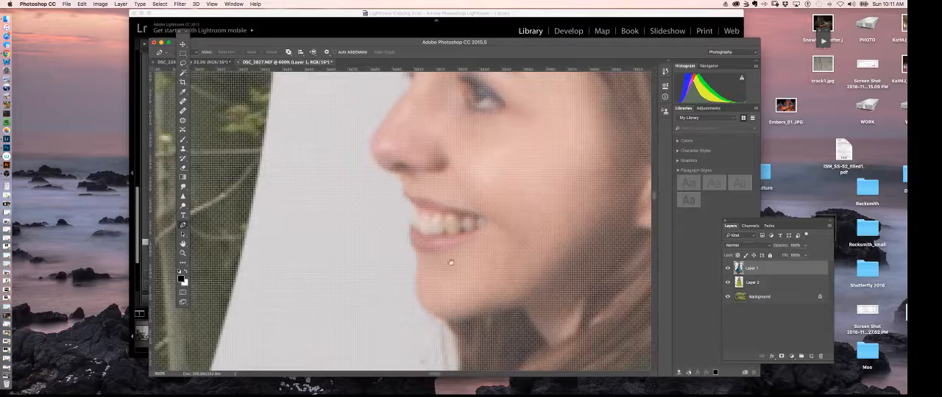
scroll(440, 194, "down", 3)
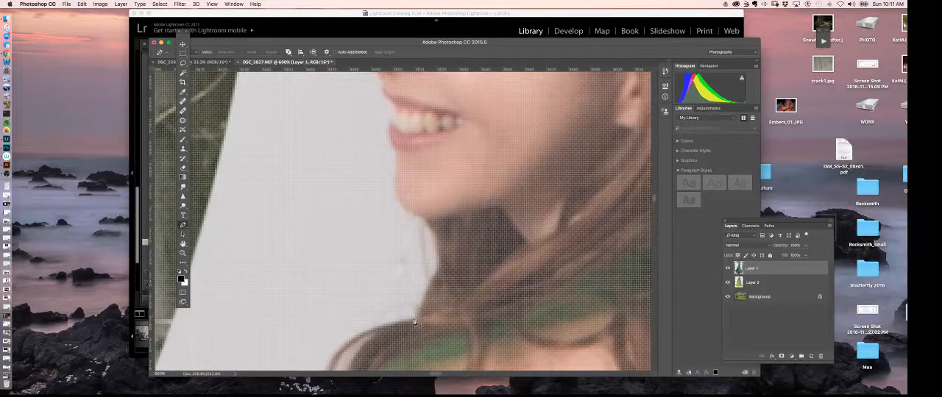
left_click_drag(416, 323, 421, 307)
key("super+z")
left_click_drag(394, 191, 392, 163)
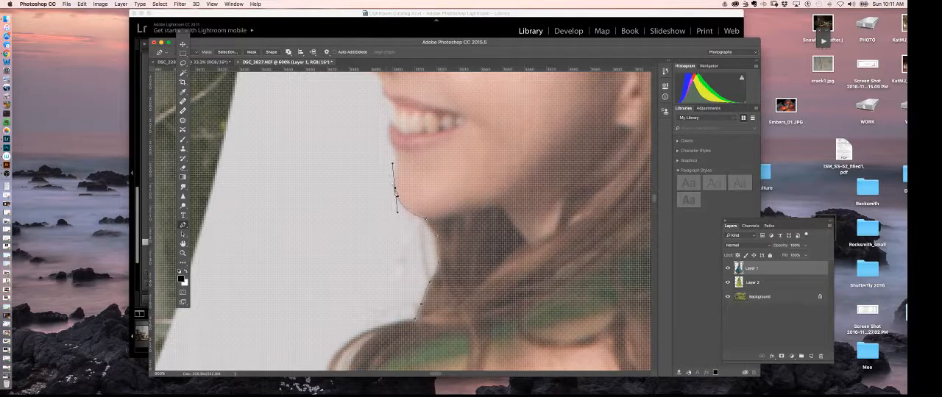
left_click(395, 188, "alt")
left_click_drag(397, 155, 392, 144)
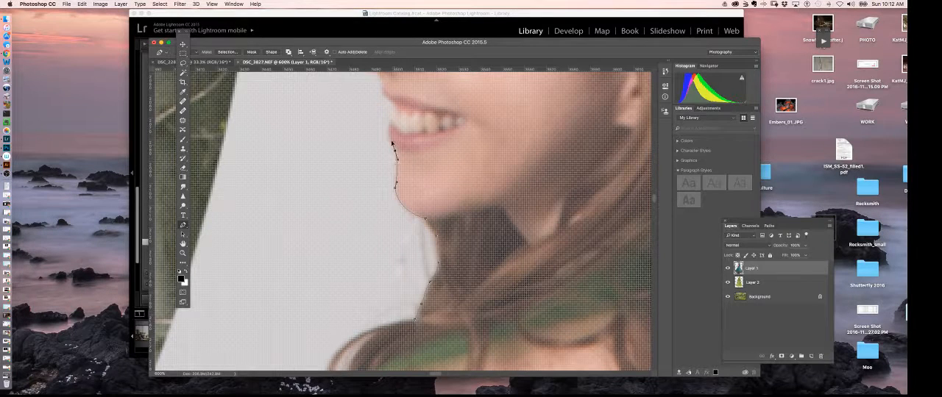
Continue the path along the dancer's lips and around the tip of her nose.
scroll(393, 143, "up", 5)
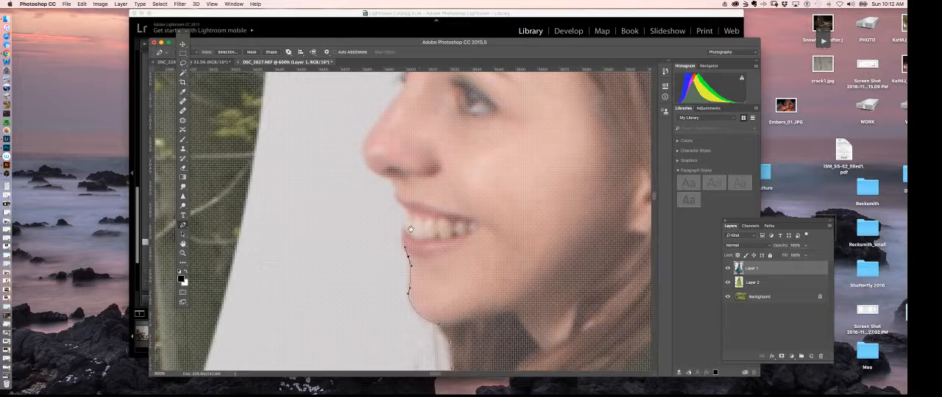
key("super+equal")
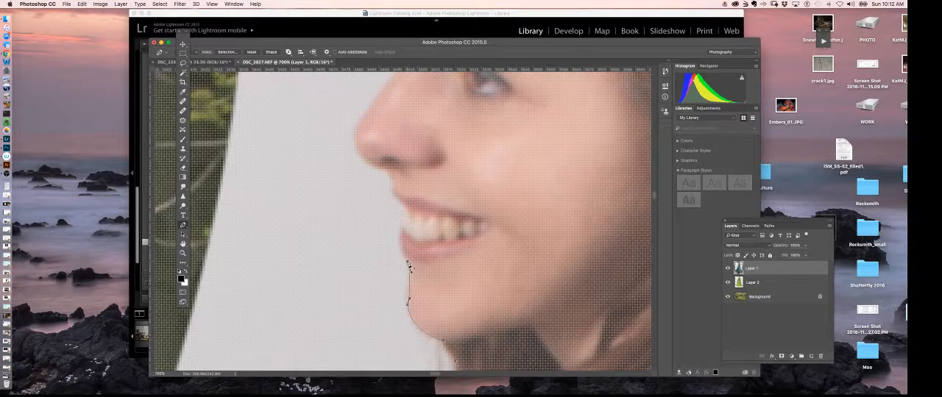
left_click_drag(401, 241, 389, 183)
key("super+z")
left_click_drag(363, 159, 354, 148)
left_click_drag(406, 114, 368, 199)
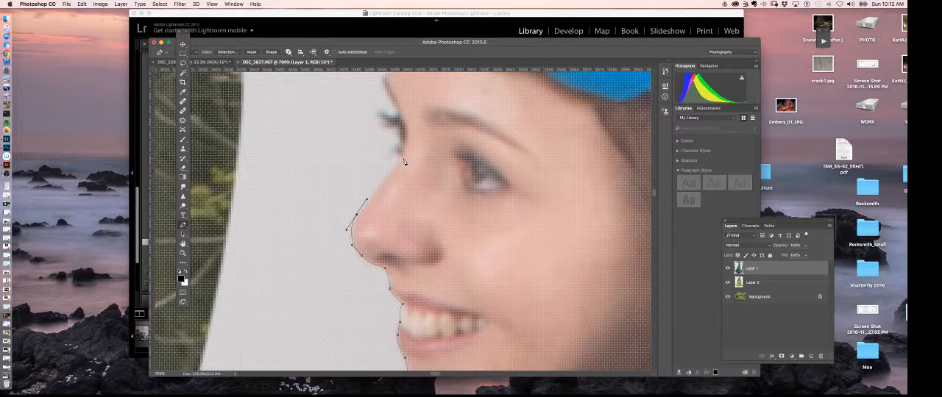
Trace the path from the nose bridge around the eyelashes and up the forehead to the braided headband.
left_click(402, 162)
mouse_move(409, 162)
left_mouse_down()
mouse_move(420, 250)
mouse_move(405, 240)
left_mouse_up()
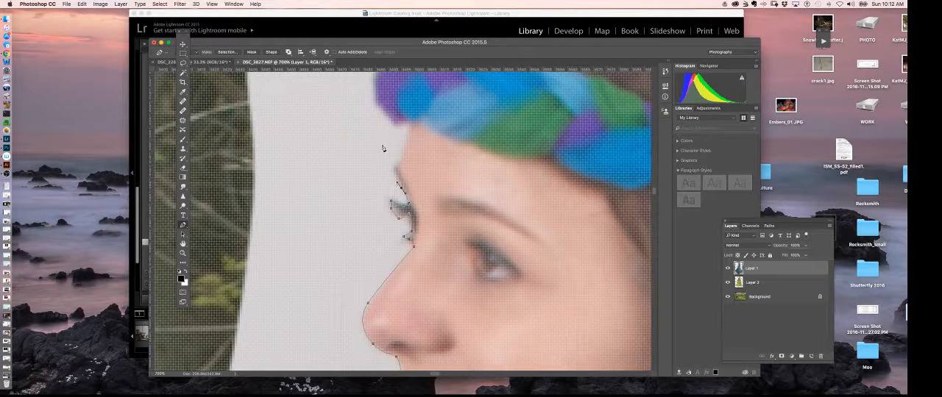
left_click_drag(395, 165, 400, 166)
left_click_drag(412, 127, 446, 209)
left_click(410, 125, "alt")
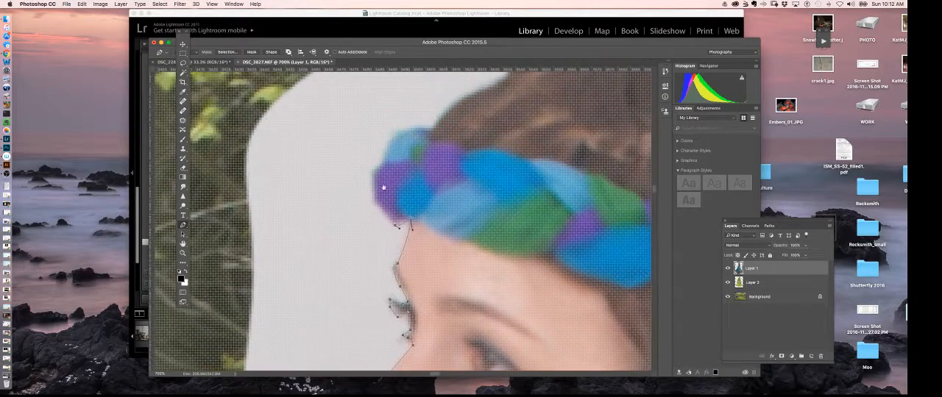
Trace the path around the front end of the braided headband to where the hair begins above it.
left_click_drag(374, 194, 384, 160)
left_click_drag(402, 131, 425, 170)
left_click(434, 131)
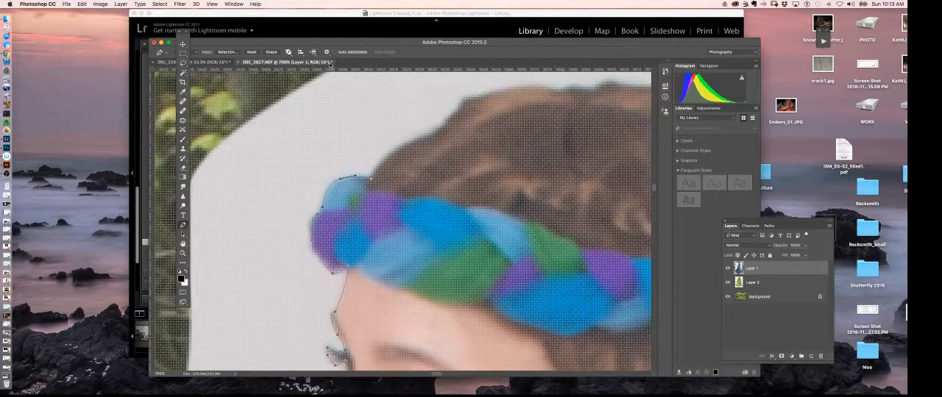
Trace the path over the crown of the dancer's hair and down to the purple braid section at the back.
key("super+minus")
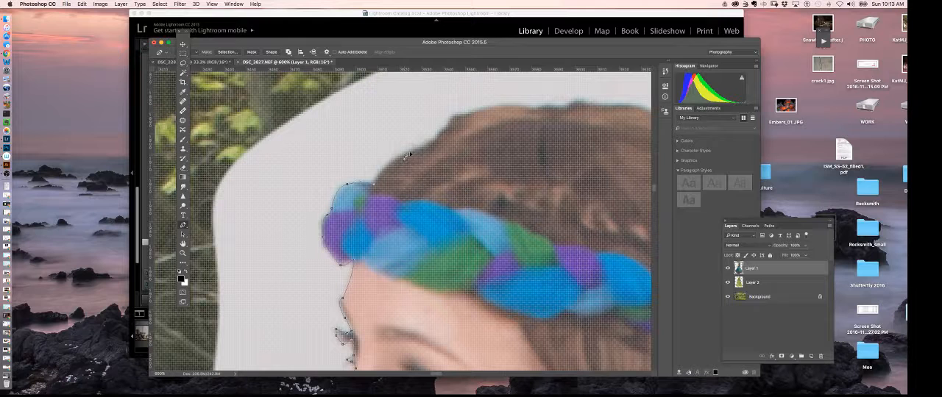
left_click_drag(400, 156, 585, 104)
left_click(567, 111)
left_click(597, 109)
left_click_drag(615, 126, 583, 122)
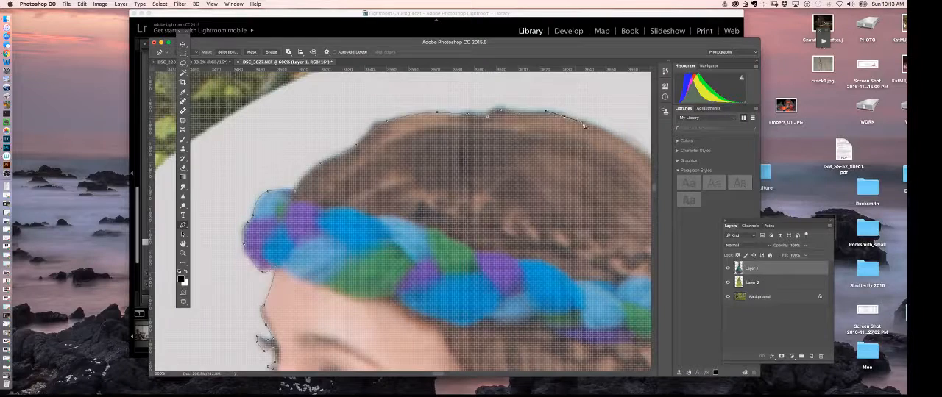
left_click_drag(579, 179, 489, 169)
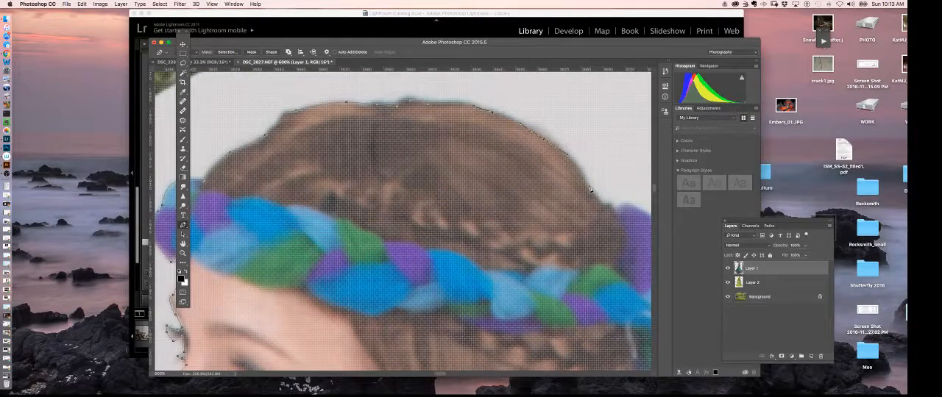
left_click(602, 206)
Continue the path around the purple braid section and the light-blue loop at the back of the headband.
left_click_drag(636, 214, 549, 191)
left_click(566, 198)
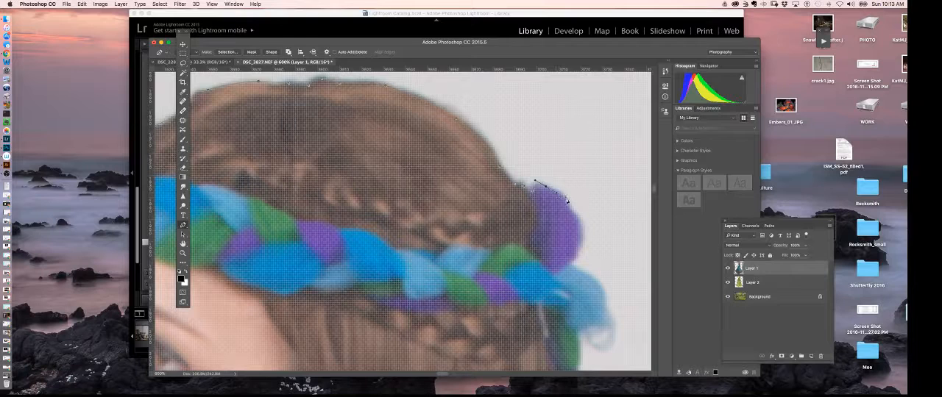
left_click(573, 216)
left_click_drag(580, 238, 581, 246)
key("super+z")
scroll(592, 276, "down", 4)
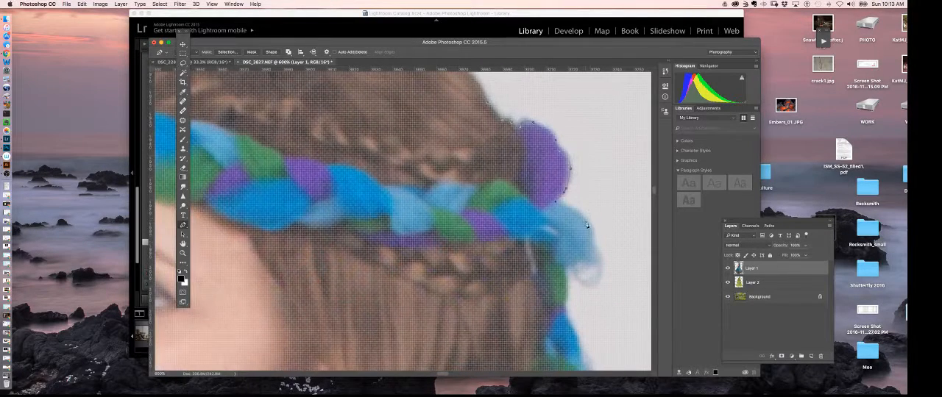
left_click_drag(592, 227, 576, 264)
scroll(565, 273, "down", 3)
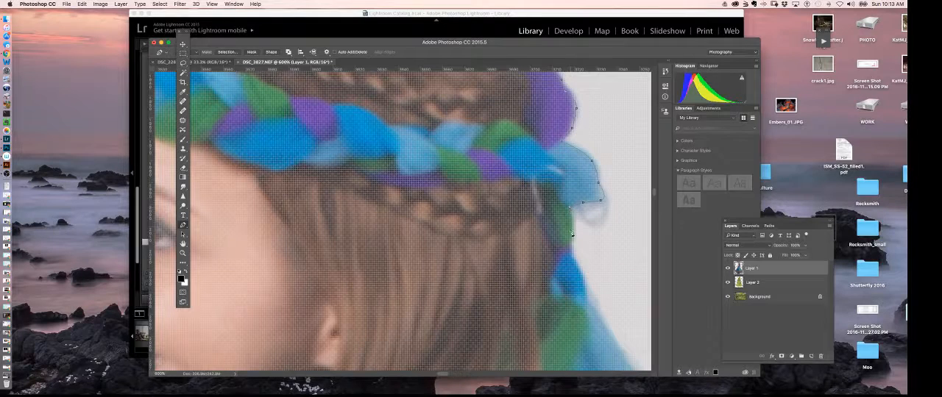
Trace the path down the green and blue fabric hanging behind her hair to the loose curl.
left_click(573, 236)
left_click(572, 259)
left_click_drag(595, 287, 541, 179)
left_click(533, 187)
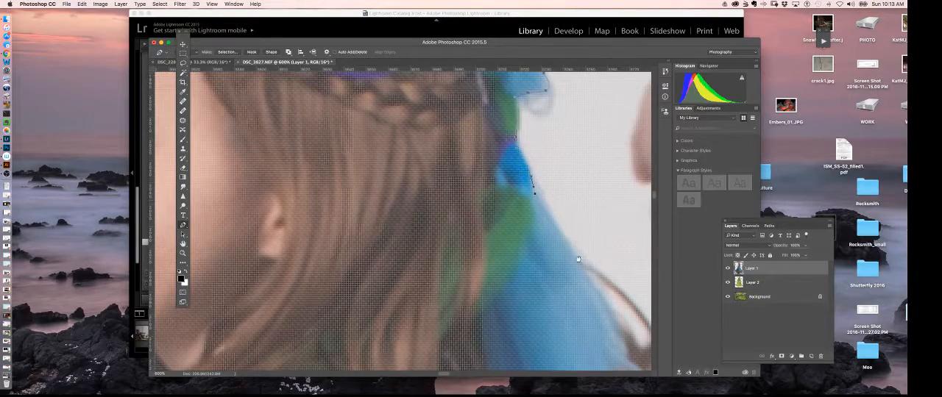
left_click_drag(578, 251, 504, 229)
left_click(503, 236)
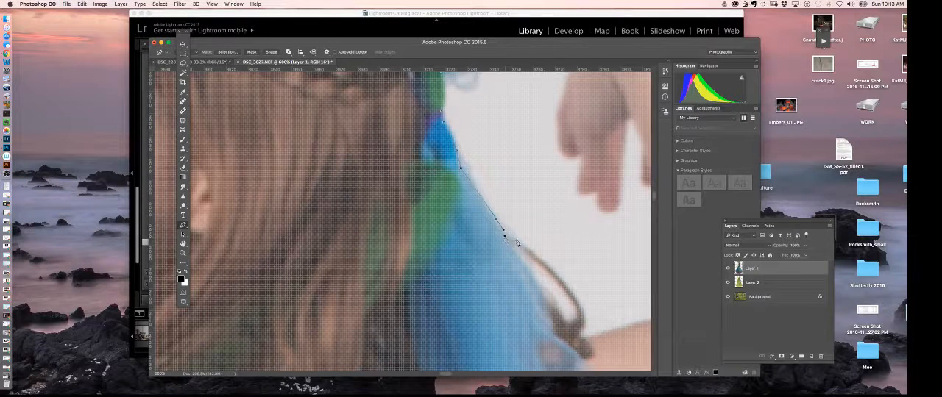
Trace the path along the loose hair curl and across the upper arm to the inner elbow.
left_click_drag(551, 270, 523, 253)
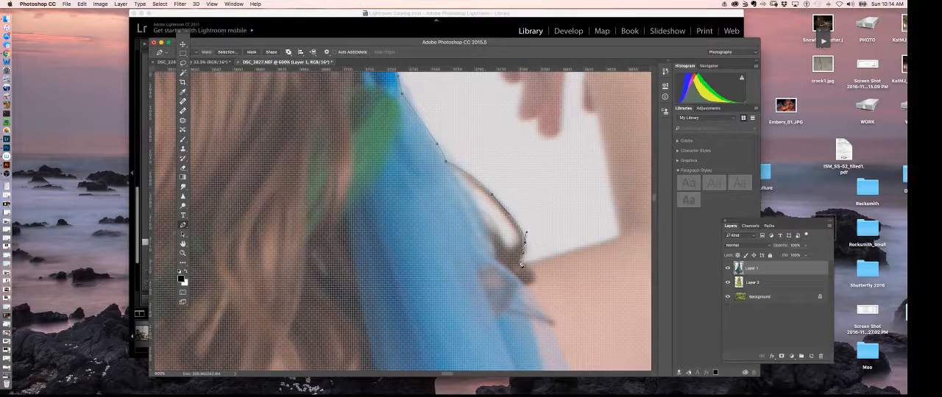
left_click(521, 261)
left_click_drag(623, 237, 558, 299)
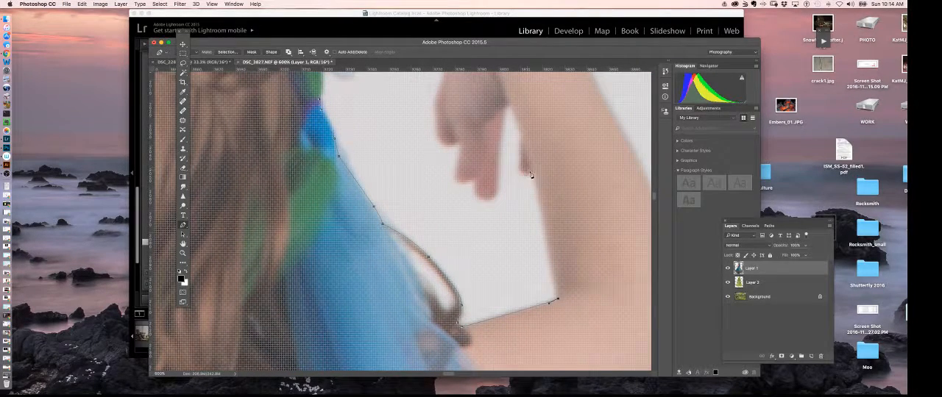
Trace the path up the inner forearm, around the thumb tip and into the gap beside the fingers.
left_click(535, 177)
left_click_drag(547, 109, 575, 198)
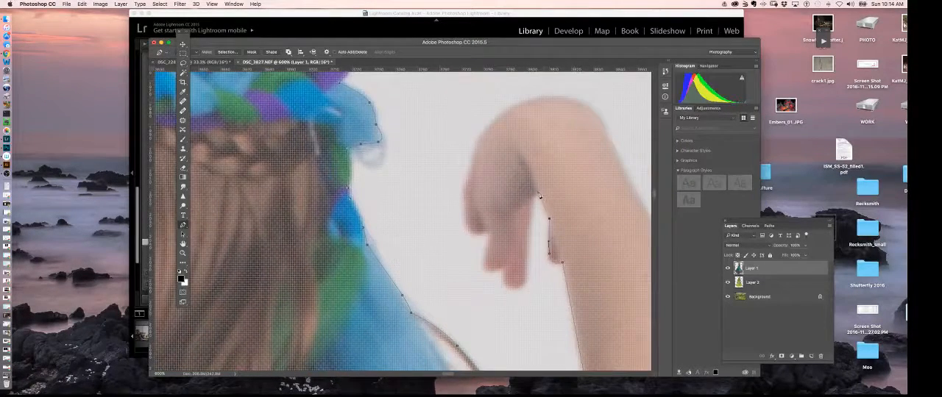
left_click(527, 281)
key("super+z")
left_click_drag(527, 236, 527, 248)
Trace the path around the fingertips and over the back of the raised hand to the wrist.
left_click_drag(522, 285, 502, 243)
left_click(504, 270, "alt")
left_click(483, 273)
left_click_drag(483, 274, 482, 248)
left_click_drag(468, 170, 474, 149)
left_click_drag(500, 114, 572, 99)
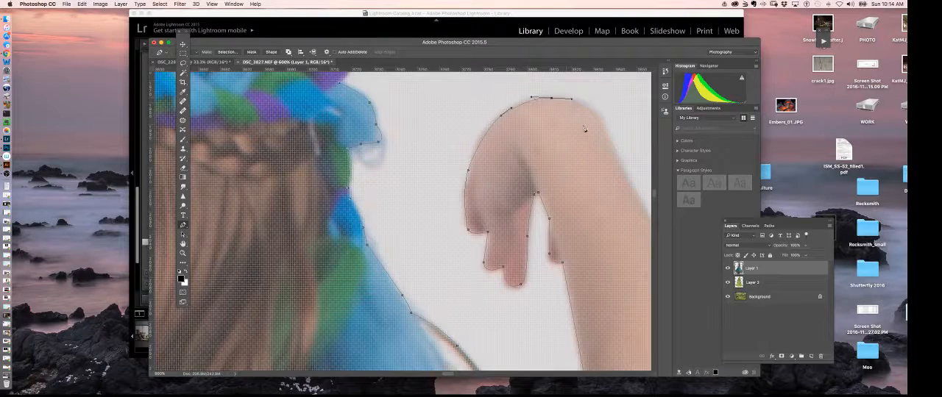
Trace the path around the bent wrist and down the outer forearm to just above the elbow.
scroll(588, 163, "right", 5)
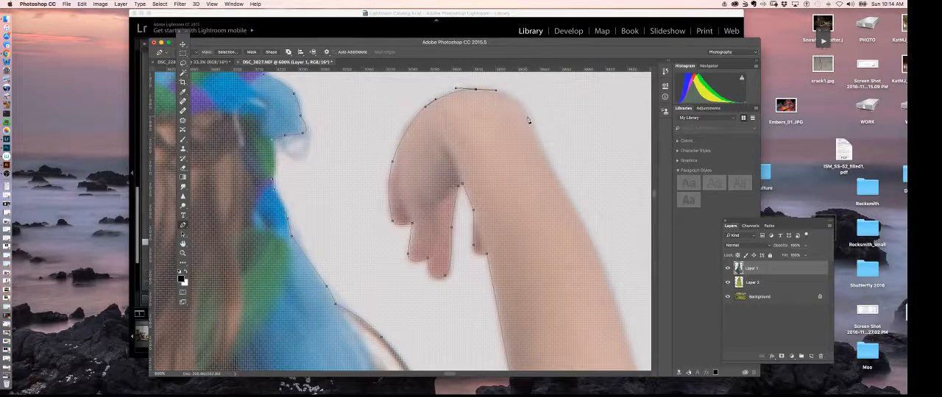
left_click_drag(528, 118, 537, 145)
left_click_drag(567, 200, 602, 271)
scroll(613, 237, "down", 5)
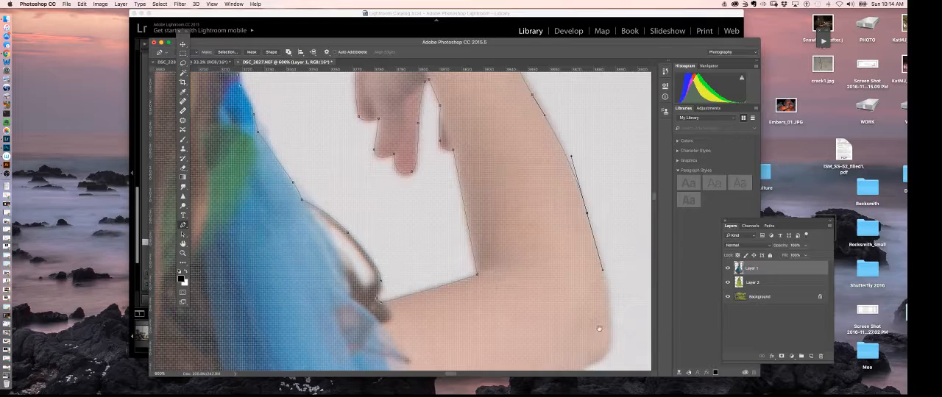
scroll(604, 276, "down", 4)
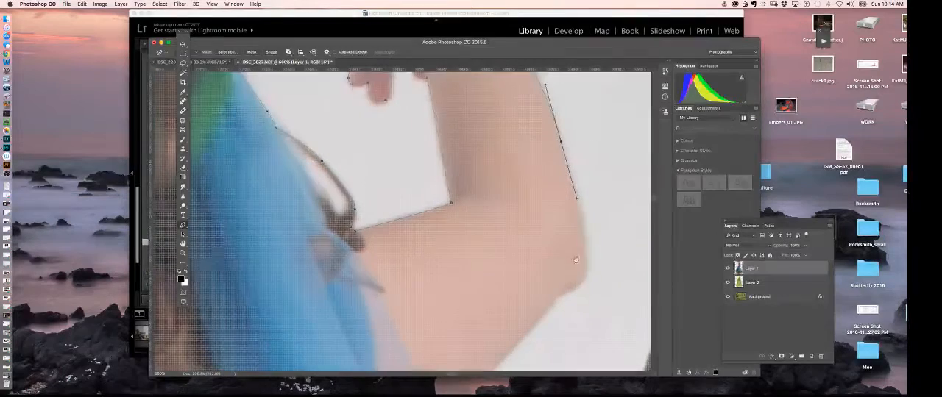
left_click(559, 142, "alt")
left_click_drag(580, 222, 583, 233)
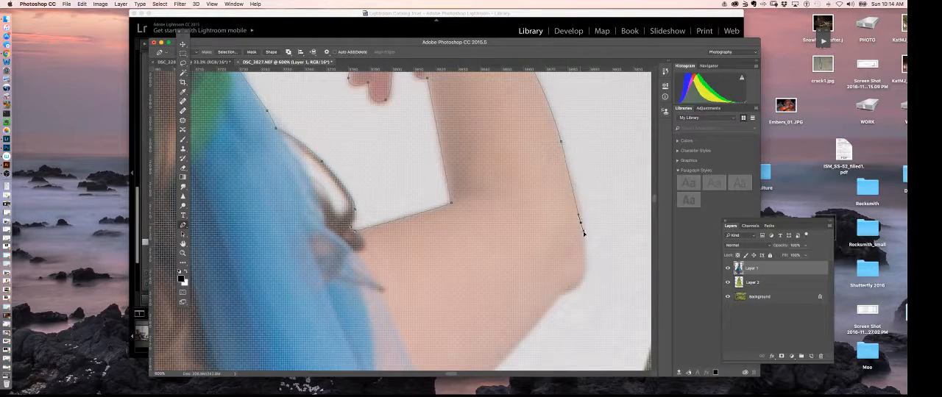
Trace the path around the elbow and along the underside of the upper arm to the sheer blue fabric.
scroll(572, 285, "down", 4)
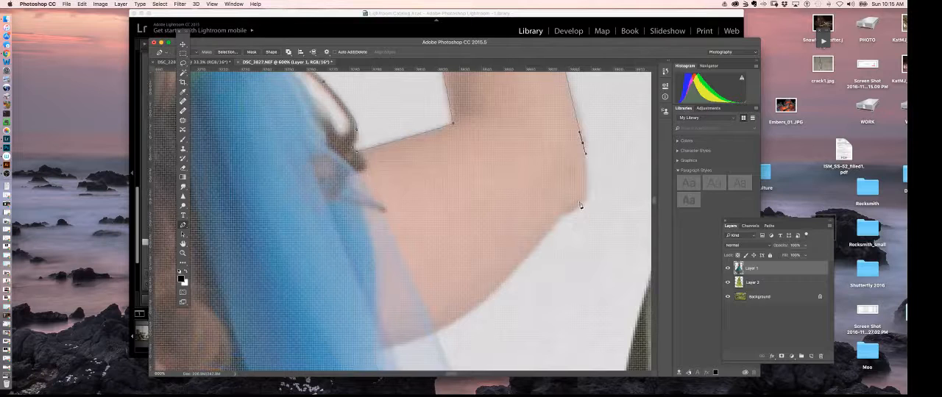
left_click(581, 205)
left_click_drag(582, 204, 556, 220)
left_click_drag(501, 283, 486, 296)
left_click_drag(432, 332, 410, 339)
left_click(434, 332, "alt")
Continue the path down the long outer edge of the sheer blue fabric below the arm.
left_click_drag(475, 334, 464, 193)
left_click_drag(451, 311, 439, 179)
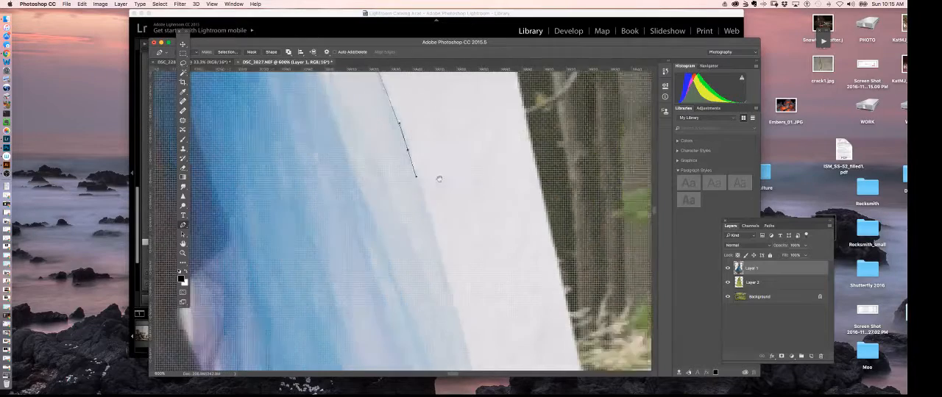
mouse_move(463, 297)
left_mouse_down()
mouse_move(453, 265)
mouse_move(456, 301)
left_mouse_up()
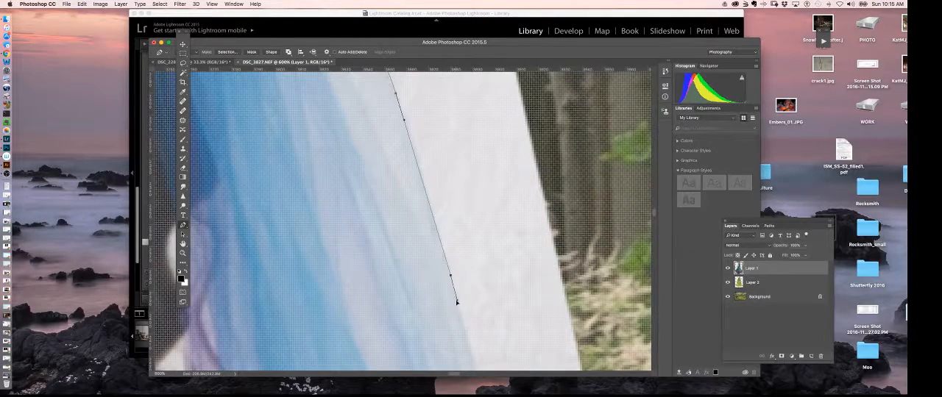
left_click_drag(486, 331, 470, 199)
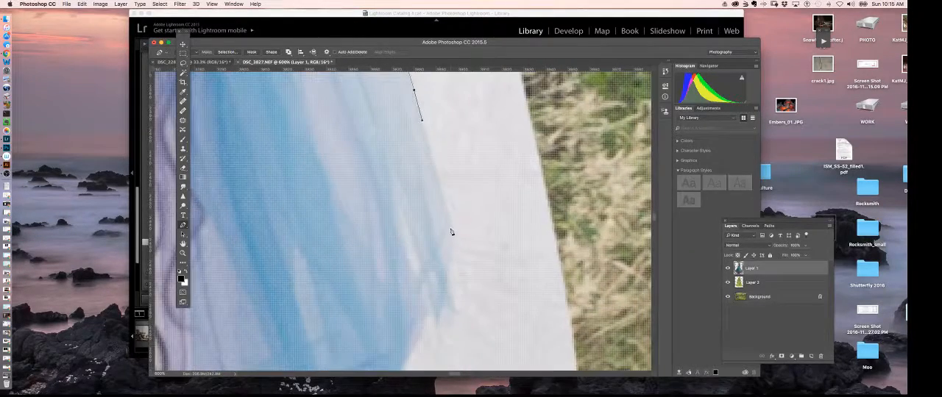
left_click_drag(450, 219, 452, 236)
Trace the path around the jagged fabric edge and the draped blue fold to where it meets the skirt.
left_click_drag(449, 285, 480, 225)
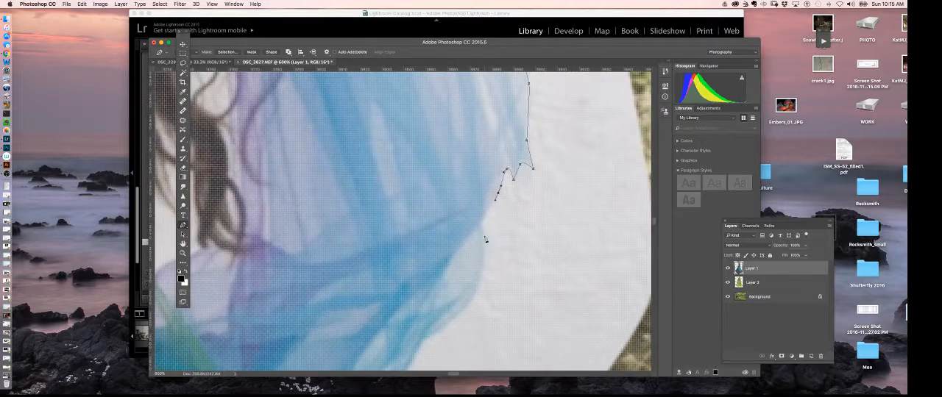
left_click_drag(471, 304, 555, 191)
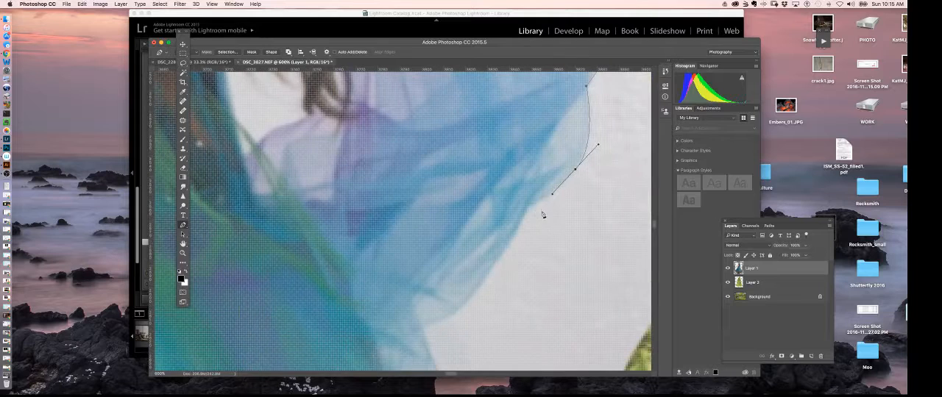
left_click(529, 207)
left_click_drag(479, 289, 532, 157)
left_click(422, 329)
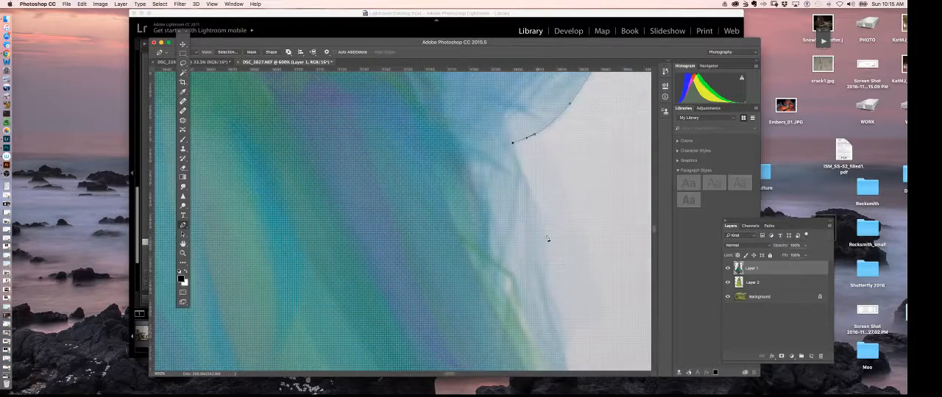
Trace the path down the upper edge of the skirt from the blue fold onto the pale green sheer layer.
key("super+minus")
key("super+minus")
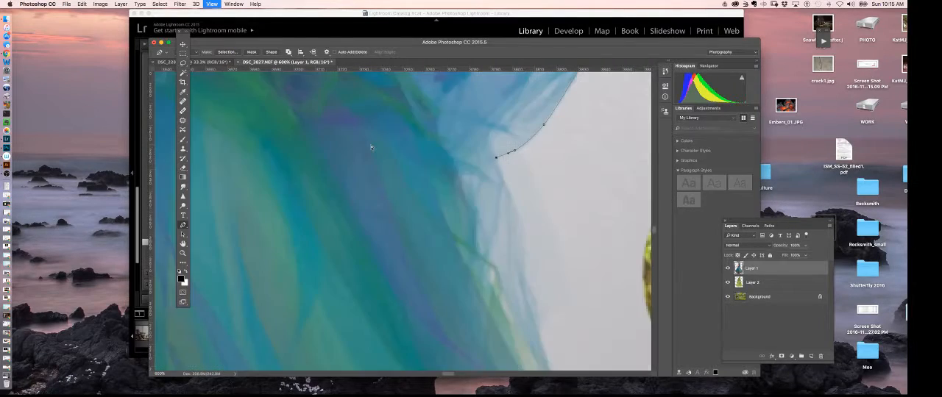
key("super+minus")
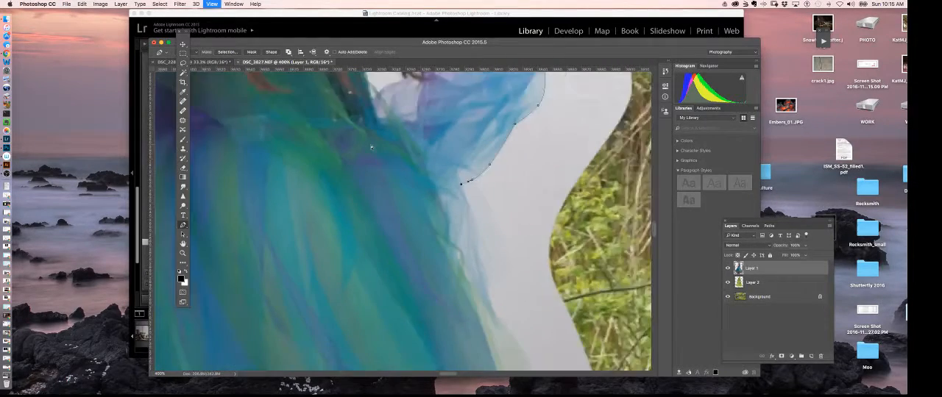
key("super+plus")
key("super+plus")
key("super+plus")
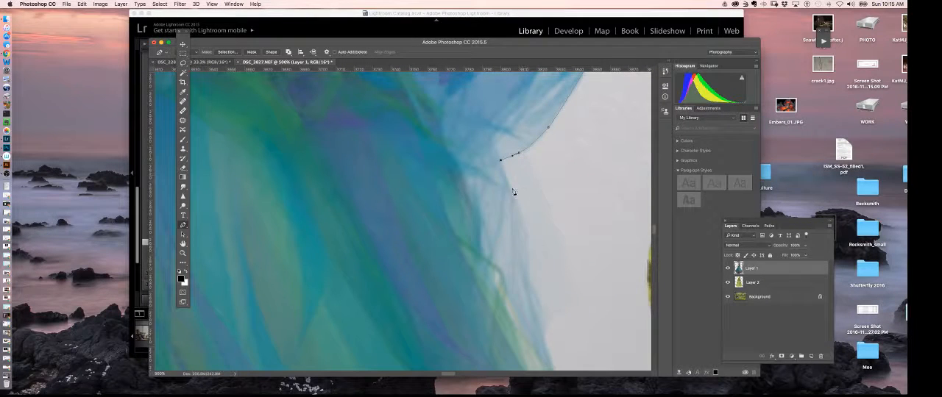
left_click_drag(519, 215, 524, 230)
left_click(528, 277)
left_click_drag(542, 315, 521, 196)
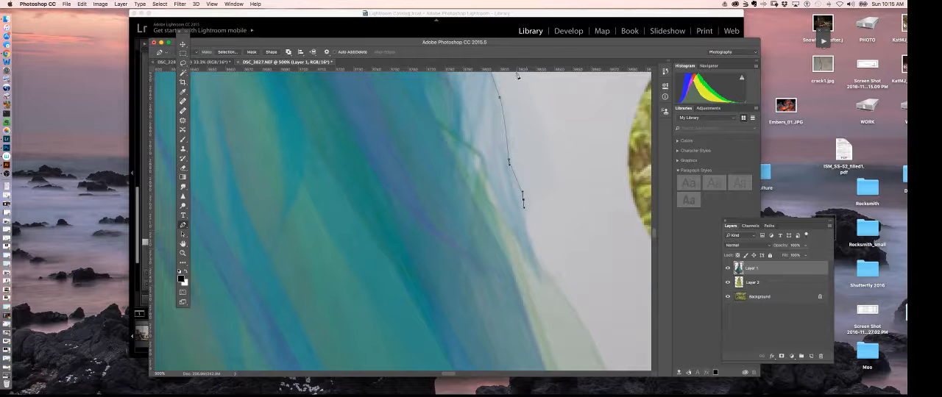
left_click_drag(529, 236, 533, 252)
left_click_drag(556, 319, 523, 215)
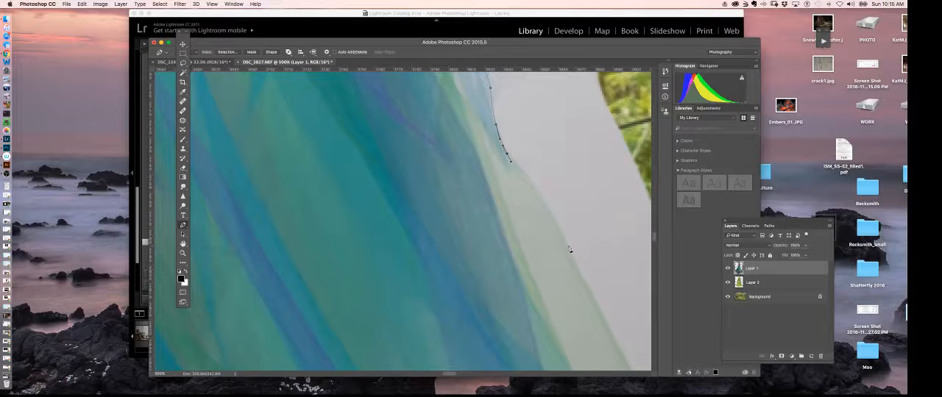
left_click_drag(567, 245, 517, 195)
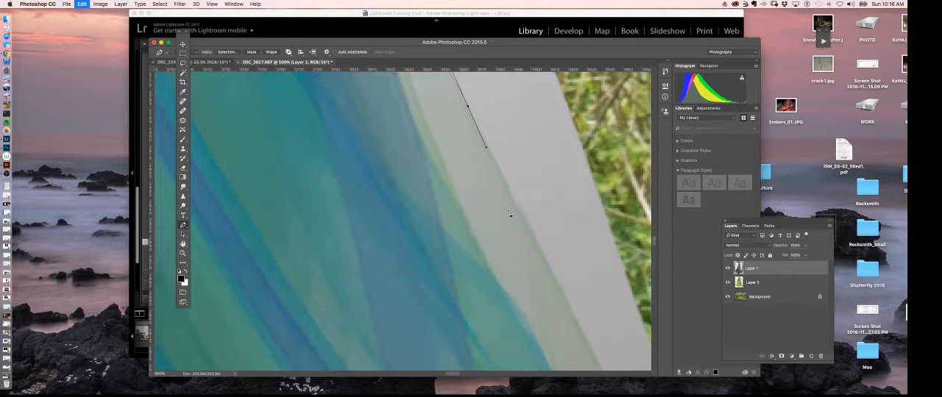
Continue the path along the outer edge of the pale green sheer layer down the middle of the skirt.
left_click_drag(520, 210, 527, 225)
left_click(567, 300)
scroll(592, 343, "down", 5)
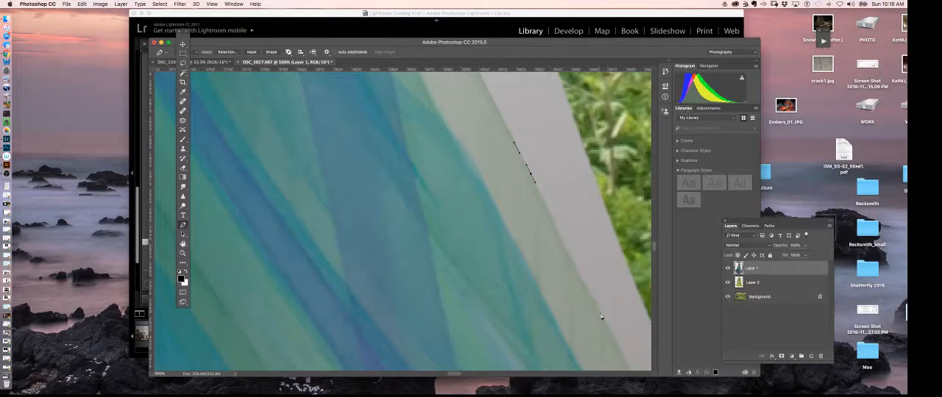
left_click_drag(600, 317, 606, 327)
scroll(592, 325, "down", 5)
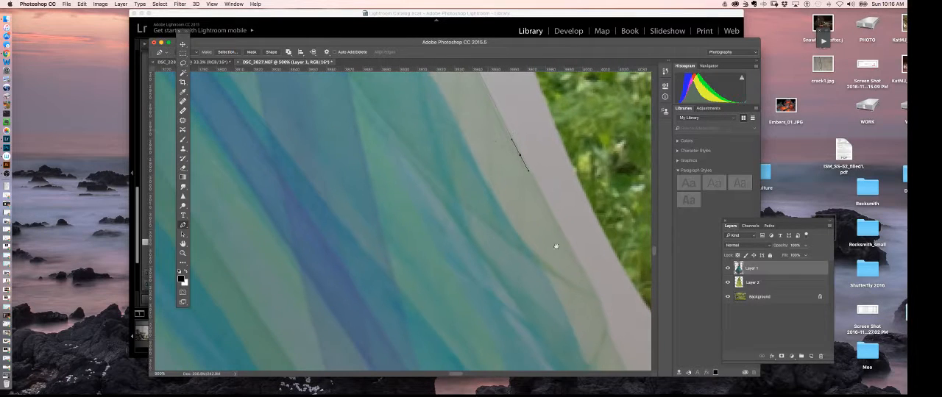
left_click(589, 285)
left_click_drag(603, 313, 607, 328)
Trace the path along the lower skirt edge toward the brown floor beside the blue flowers.
scroll(570, 270, "down", 5)
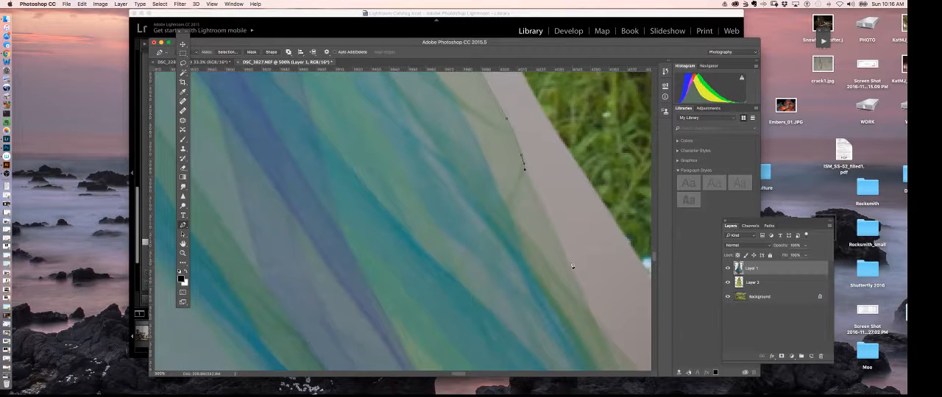
left_click_drag(571, 269, 582, 289)
scroll(617, 353, "down", 5)
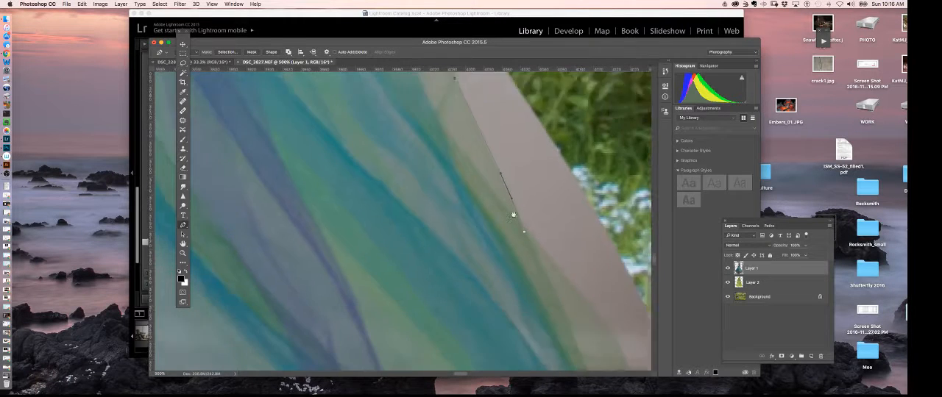
left_click_drag(542, 247, 552, 258)
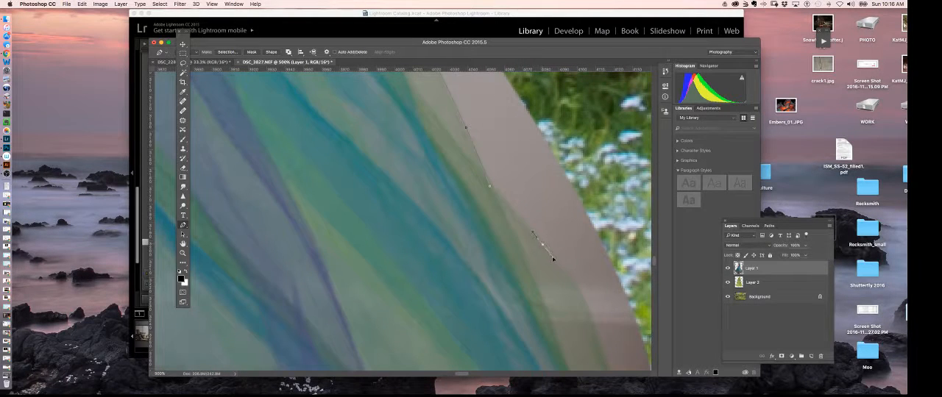
left_click_drag(591, 315, 593, 321)
left_click_drag(601, 355, 510, 196)
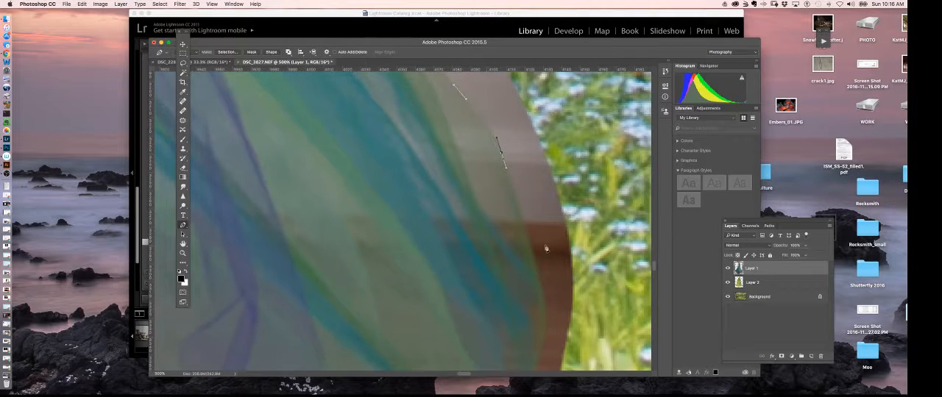
Trace the path around the skirt's rounded lower corner over the brown floor and onto the hem.
left_click_drag(531, 253, 537, 274)
left_click_drag(542, 338, 571, 200)
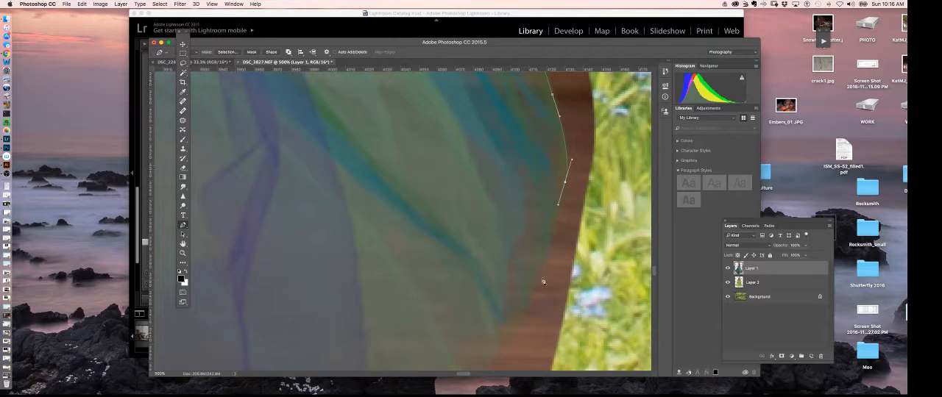
left_click_drag(532, 290, 562, 217)
left_click_drag(530, 248, 524, 256)
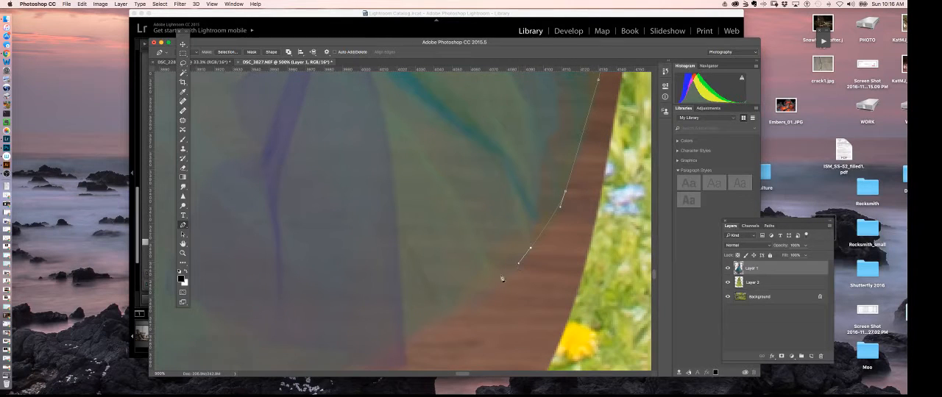